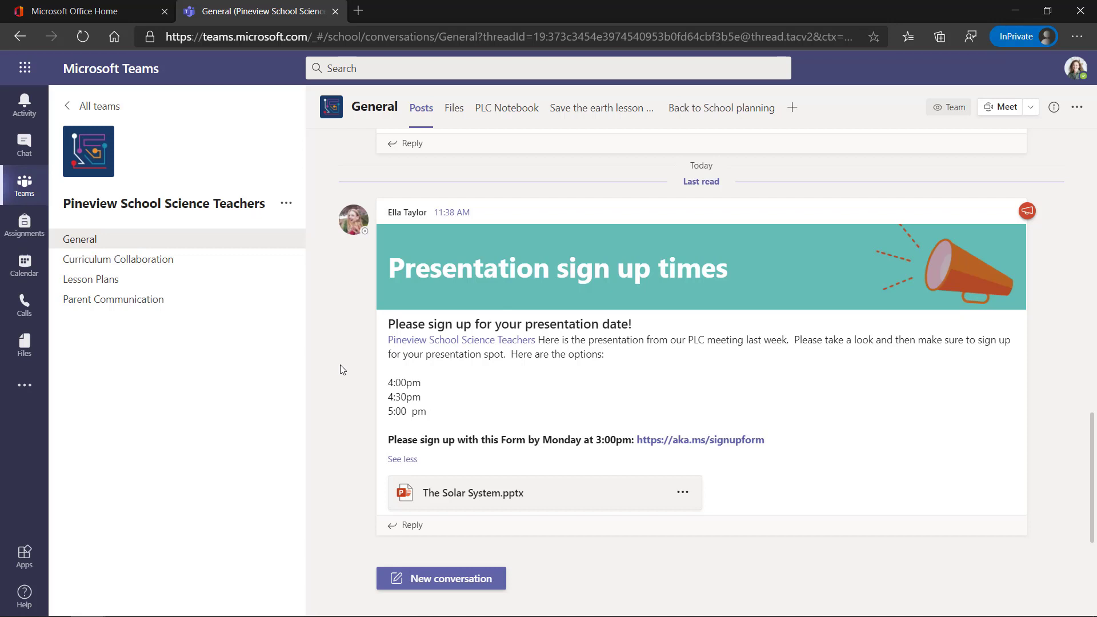
- Try the Create a new Task action on the sign-up post, then close the form without submitting
mouse_move(923, 287)
left_click(1013, 190)
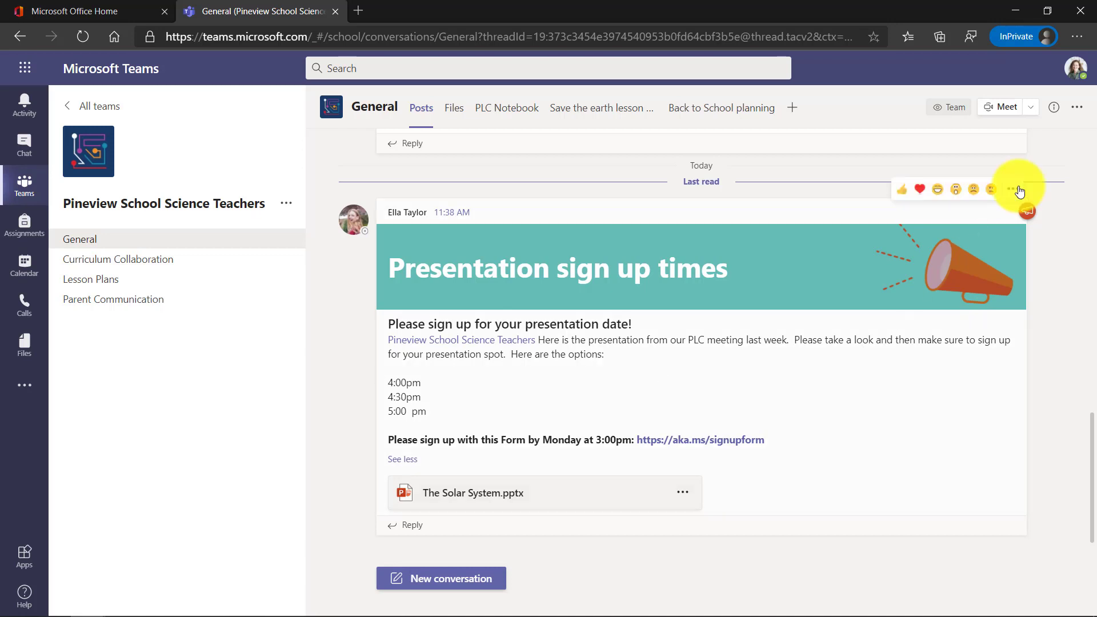
mouse_move(991, 375)
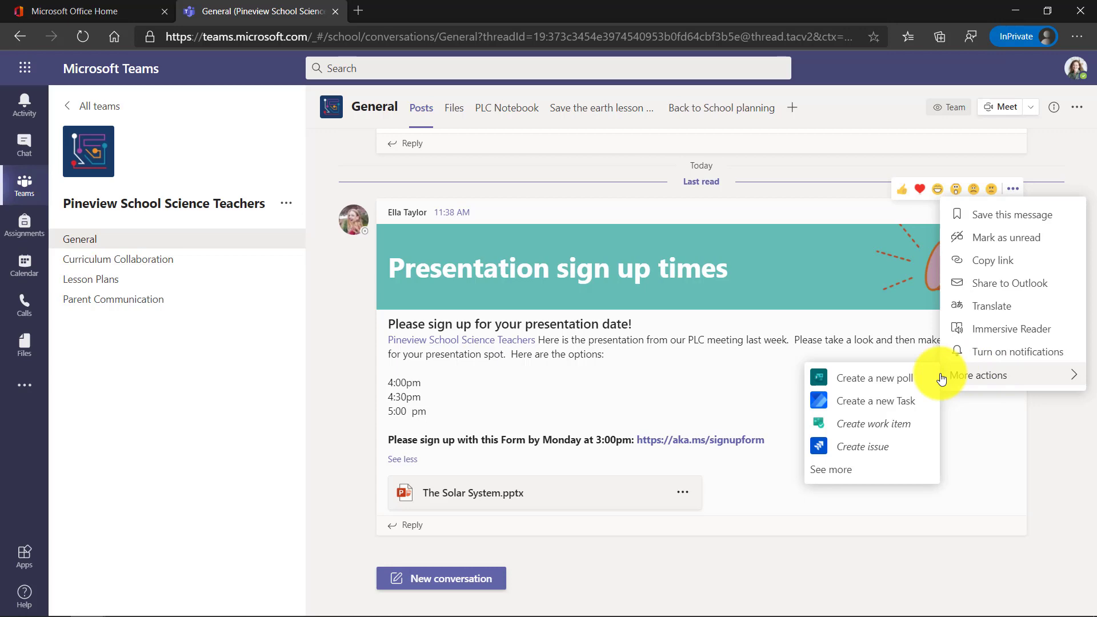
left_click(881, 402)
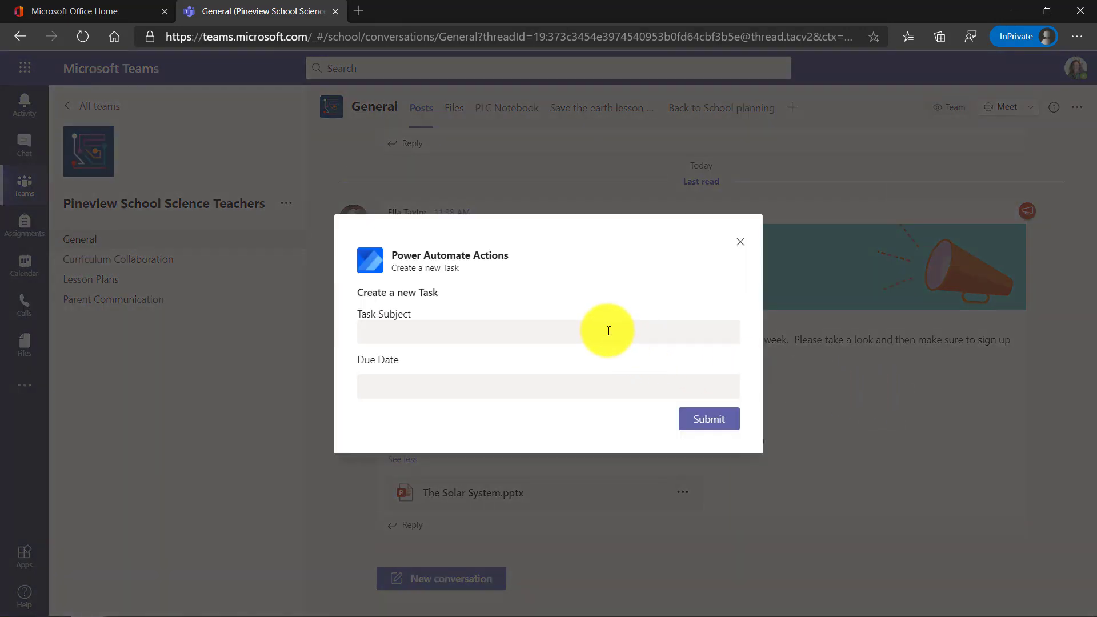
left_click(608, 330)
left_click(740, 242)
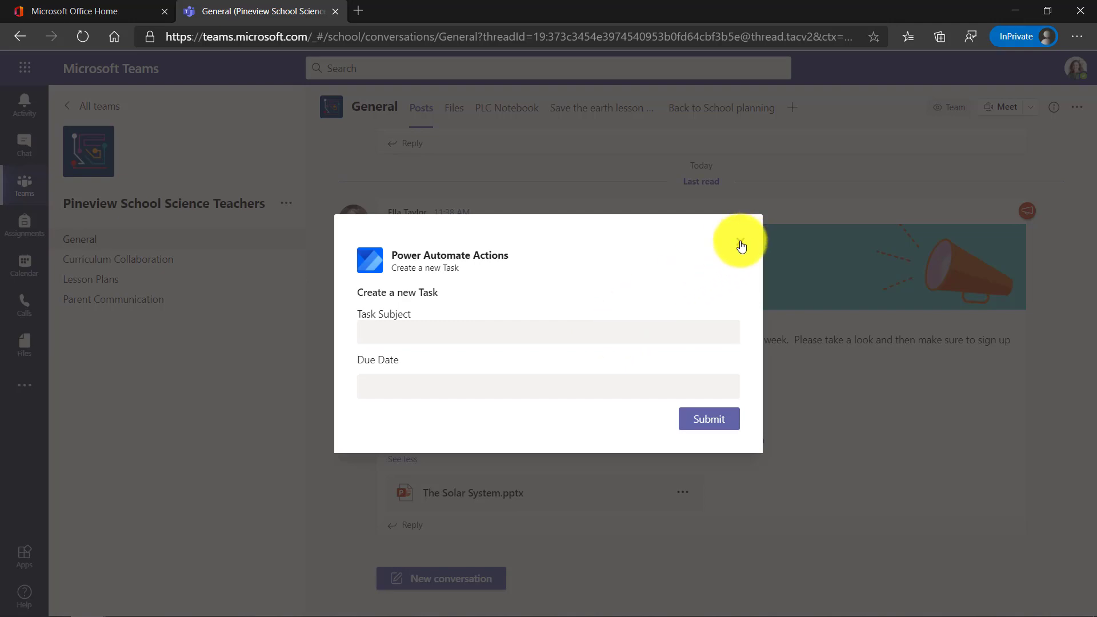
- Return to the Office home page and show the full list of Office apps
mouse_move(742, 247)
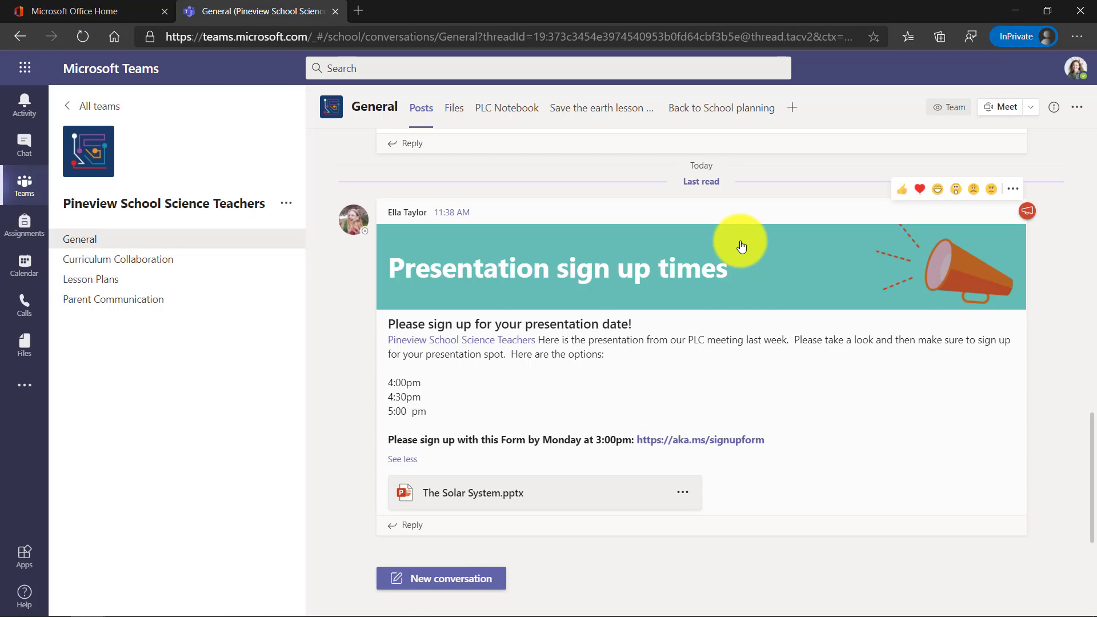
left_click(112, 9)
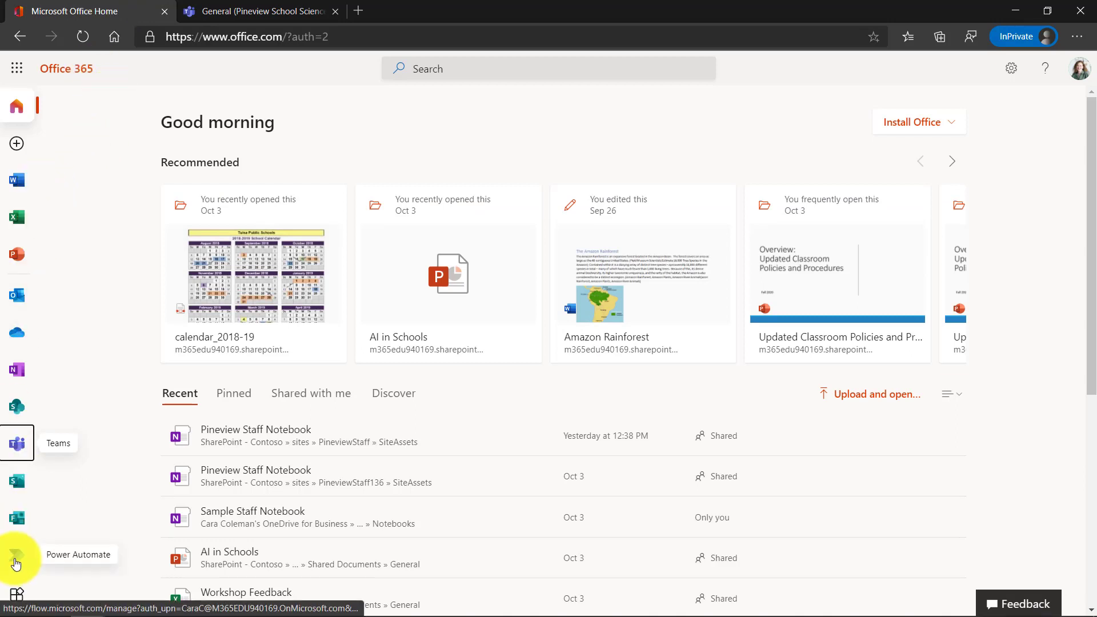
left_click(19, 596)
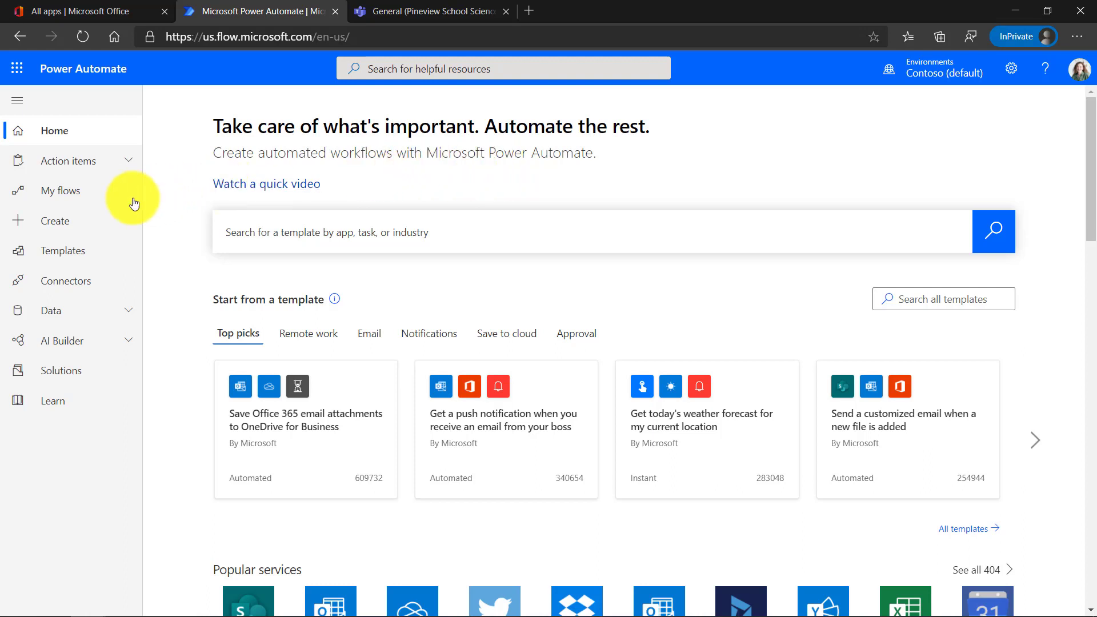
- Create an instant flow triggered by Microsoft Teams 'For a selected message'
left_click(122, 228)
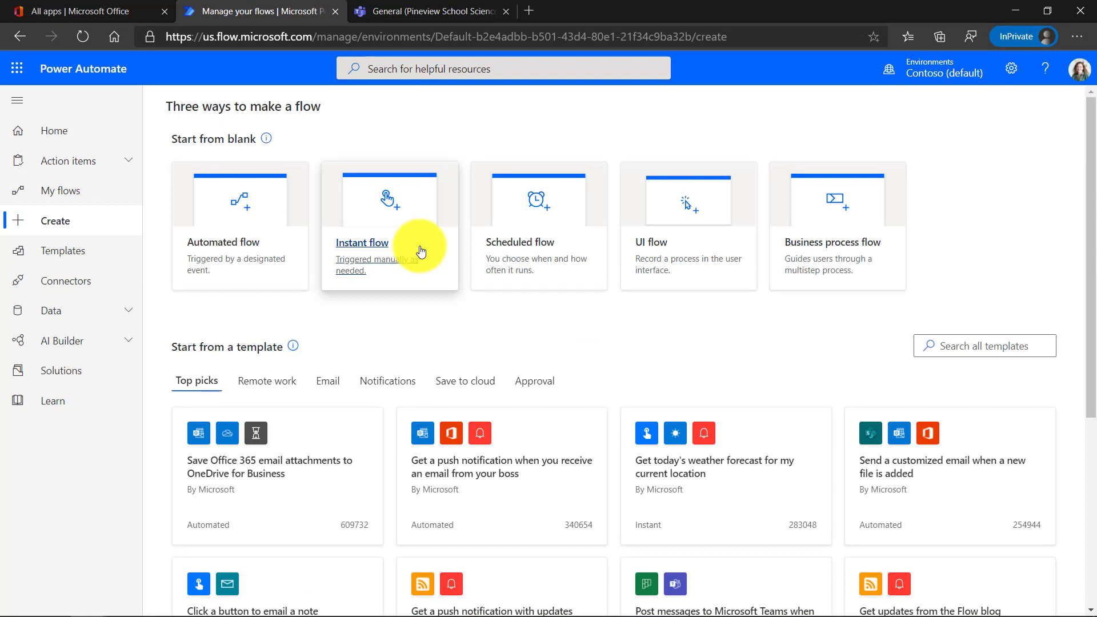
left_click(380, 249)
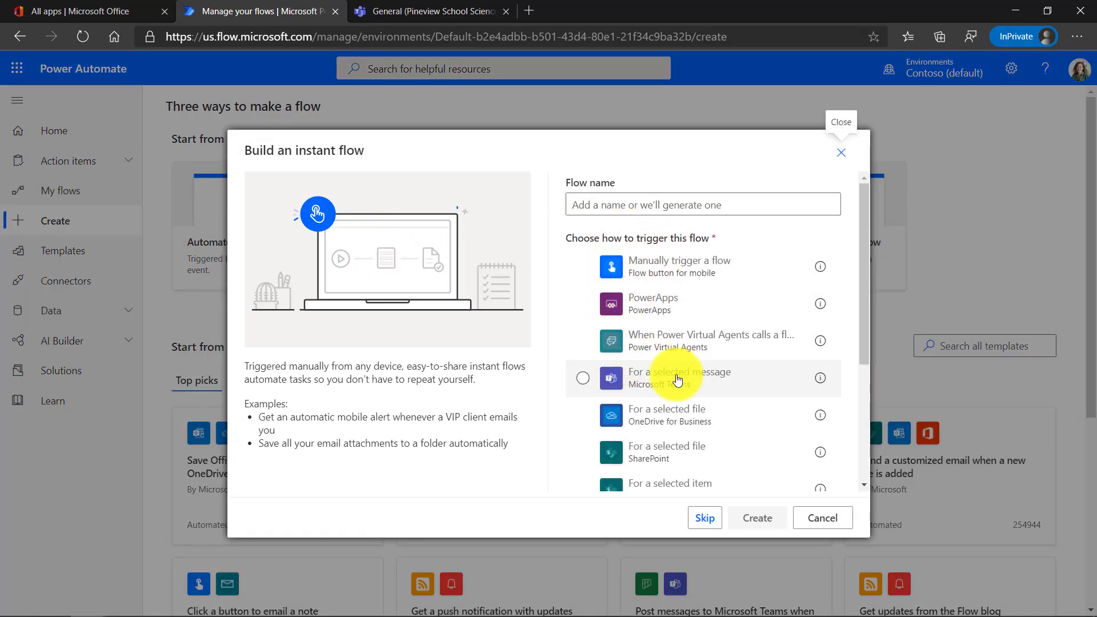
left_click(584, 377)
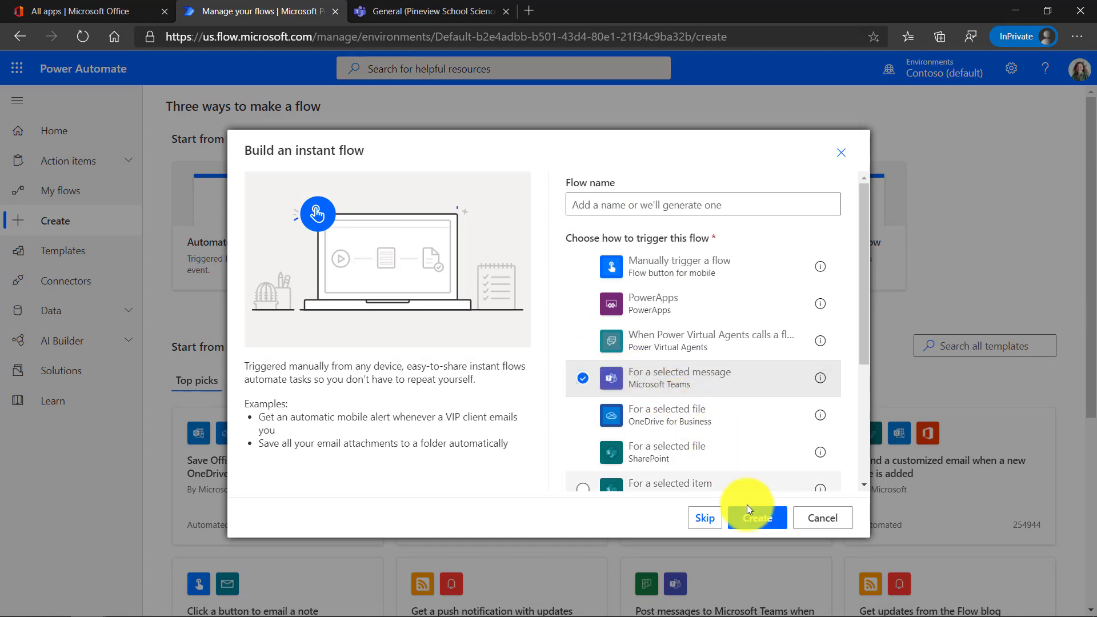
left_click(760, 518)
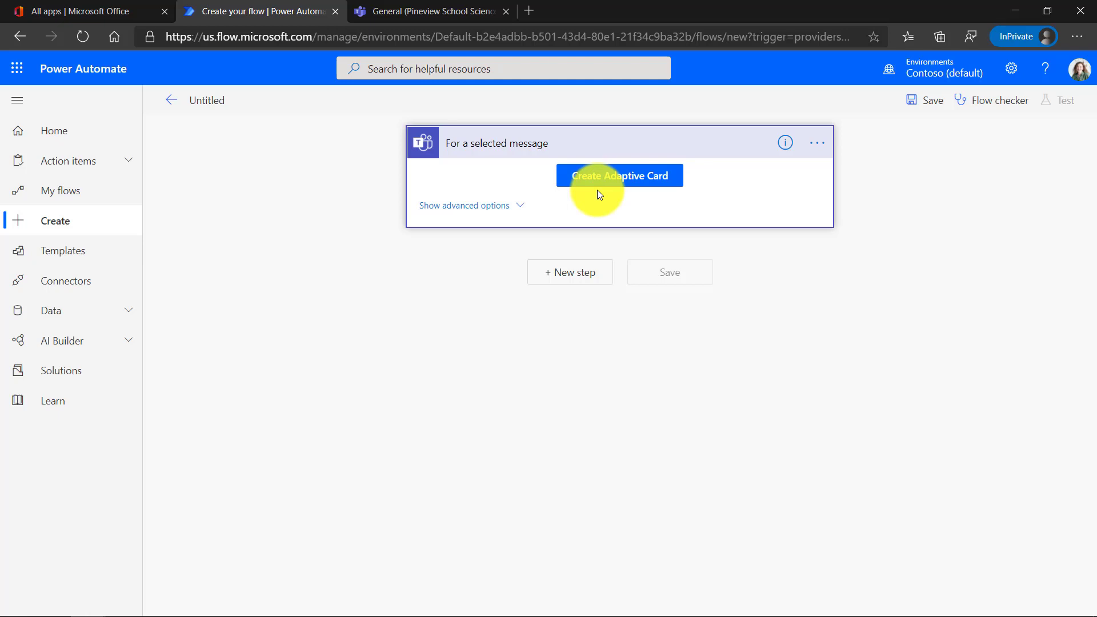
- In the card designer, retitle the heading 'Create a new Task' and delete the intro paragraph
left_click(626, 177)
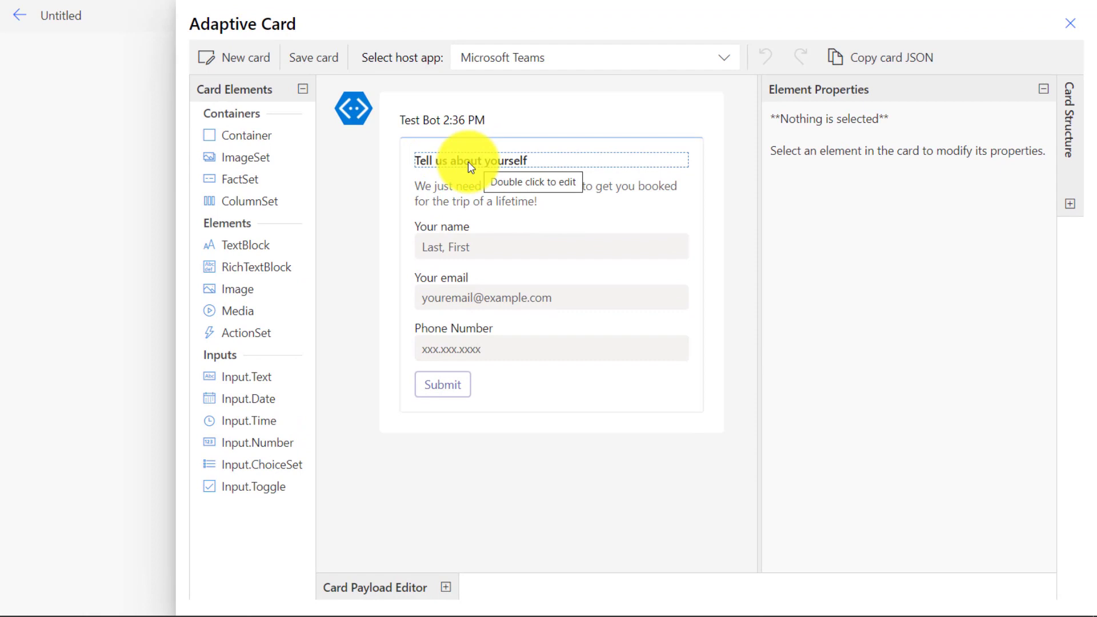
left_click(469, 162)
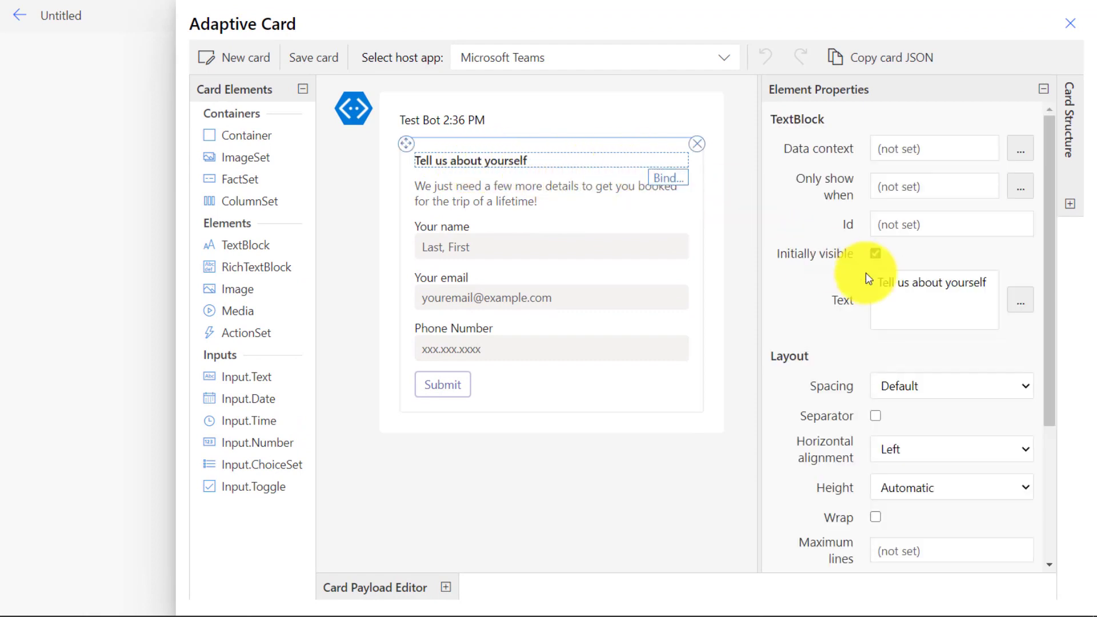
left_click(913, 286)
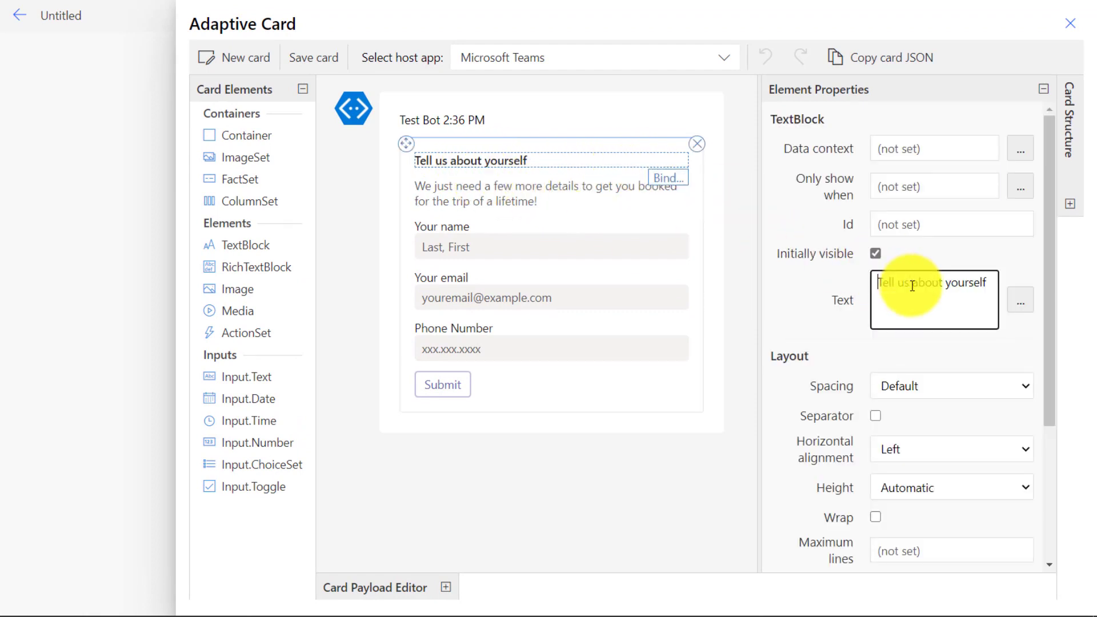
key("ctrl+a")
type("Create a new Task")
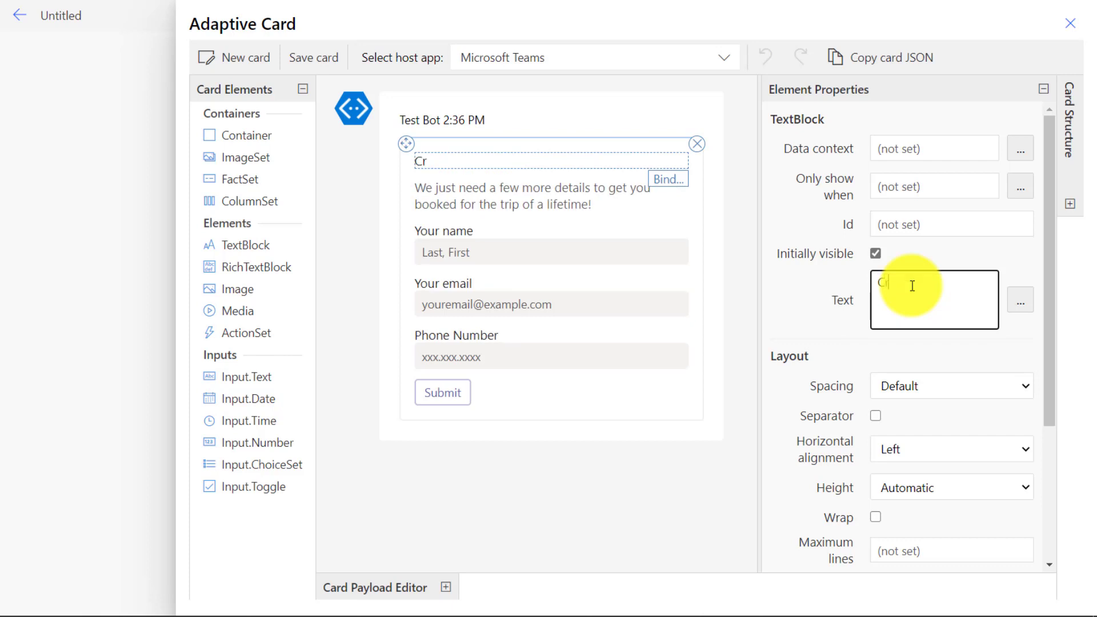
left_click(555, 188)
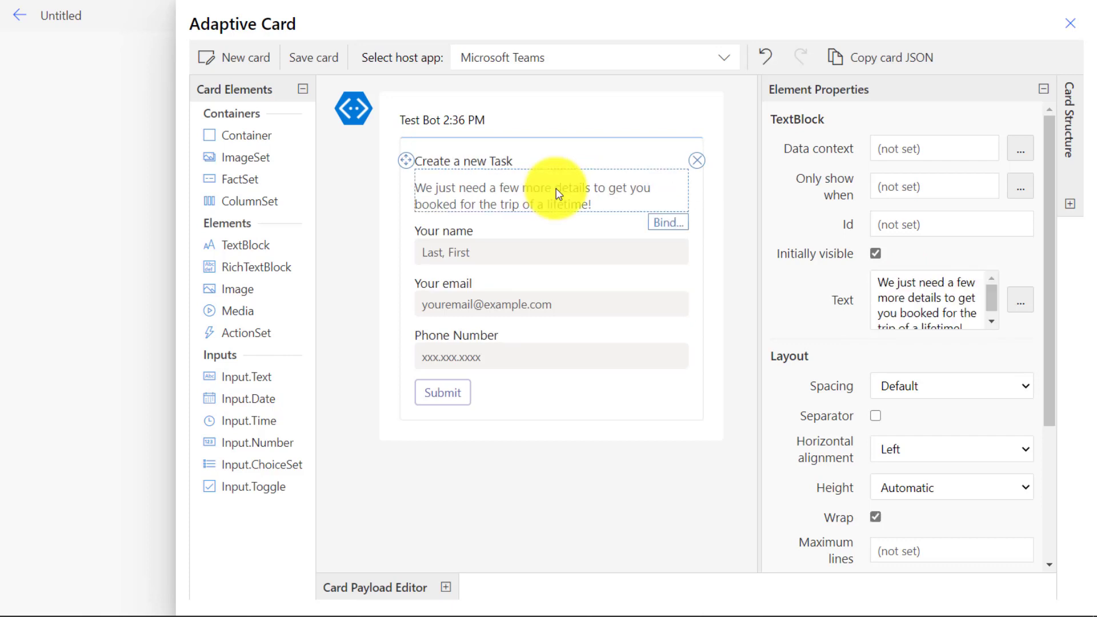
left_click(699, 163)
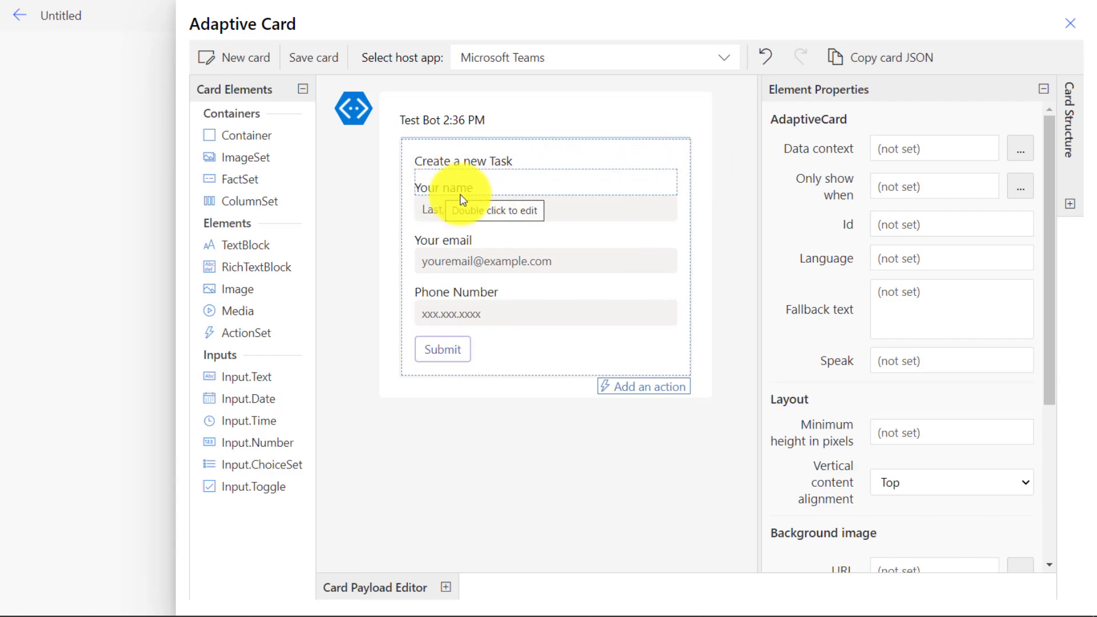
- Relabel the name field 'Task Subject', clear its placeholder, and set its Id to taskSubject
left_click(431, 191)
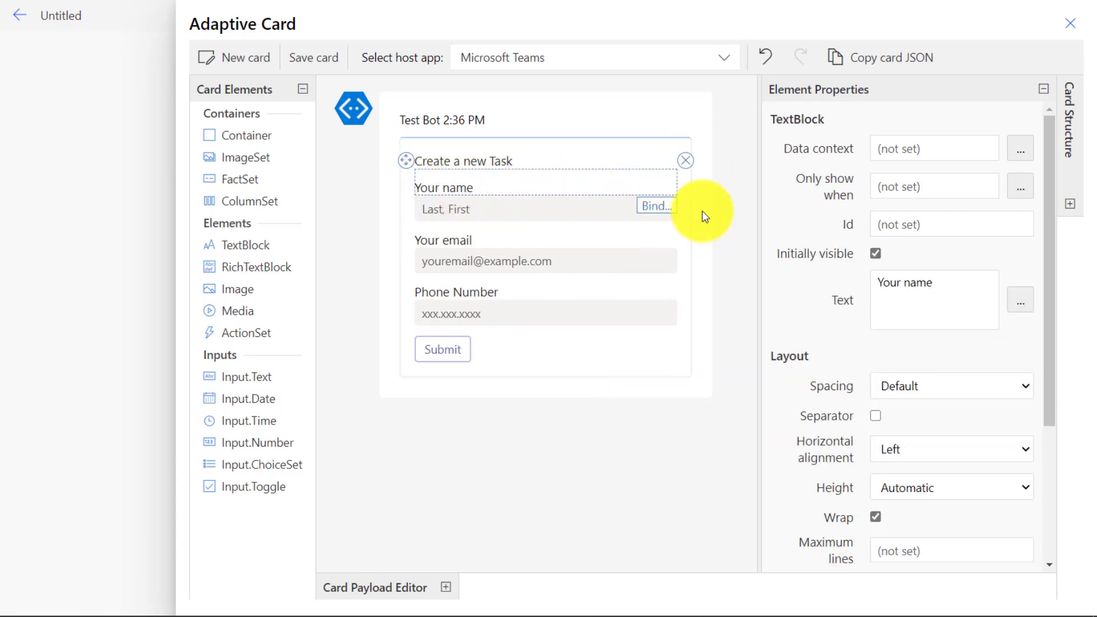
left_click(958, 284)
key("ctrl+a")
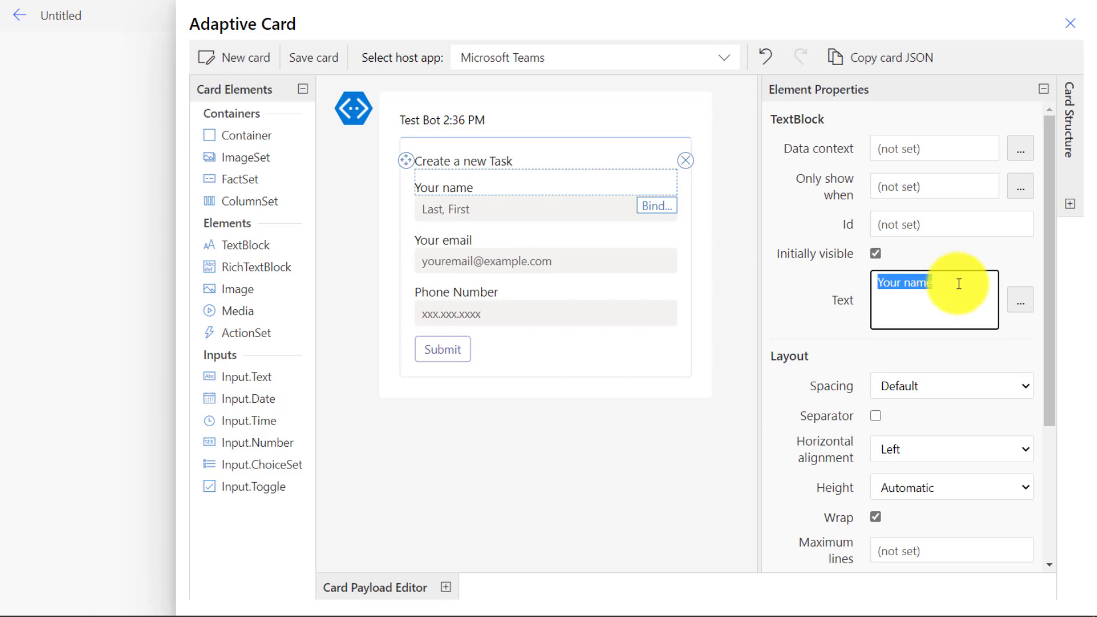
type("Task")
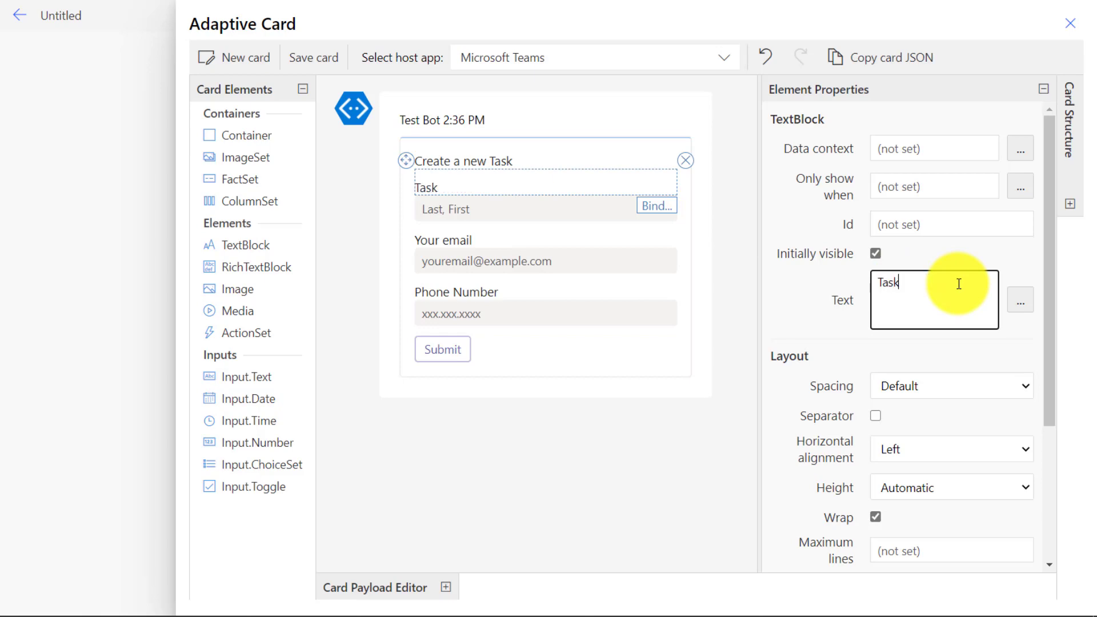
type(" Subject")
left_click(430, 215)
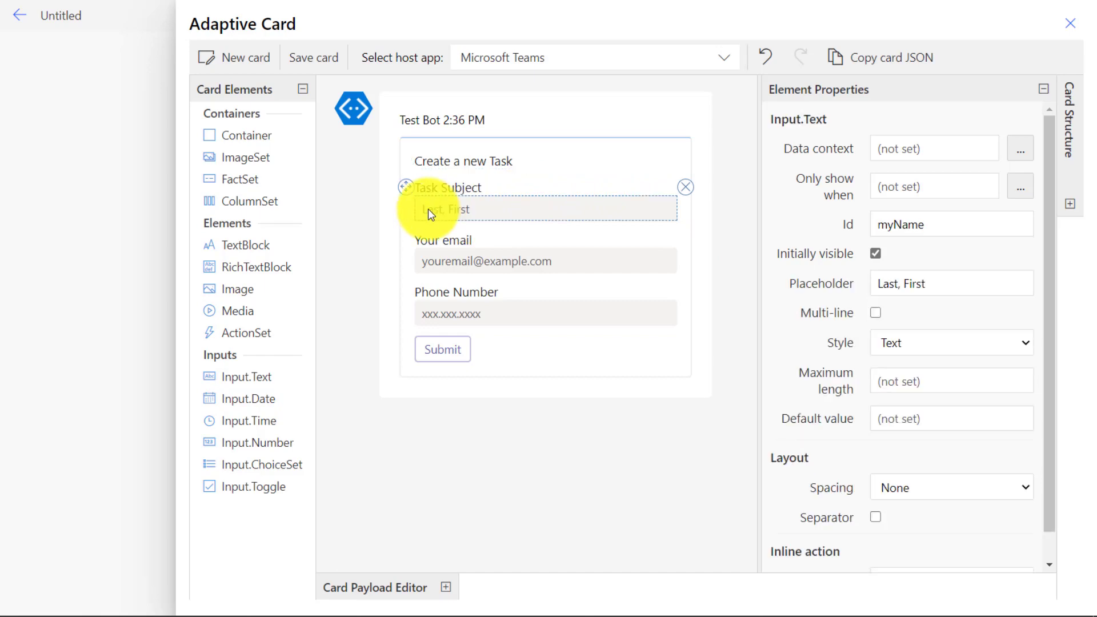
double_click(938, 290)
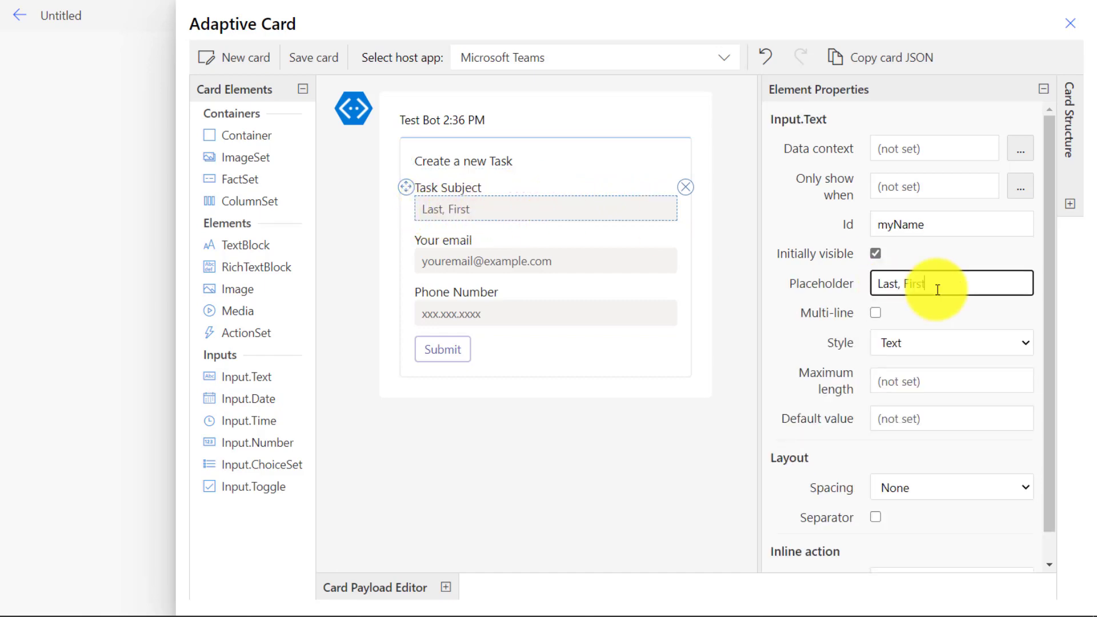
triple_click(938, 289)
key("BackSpace")
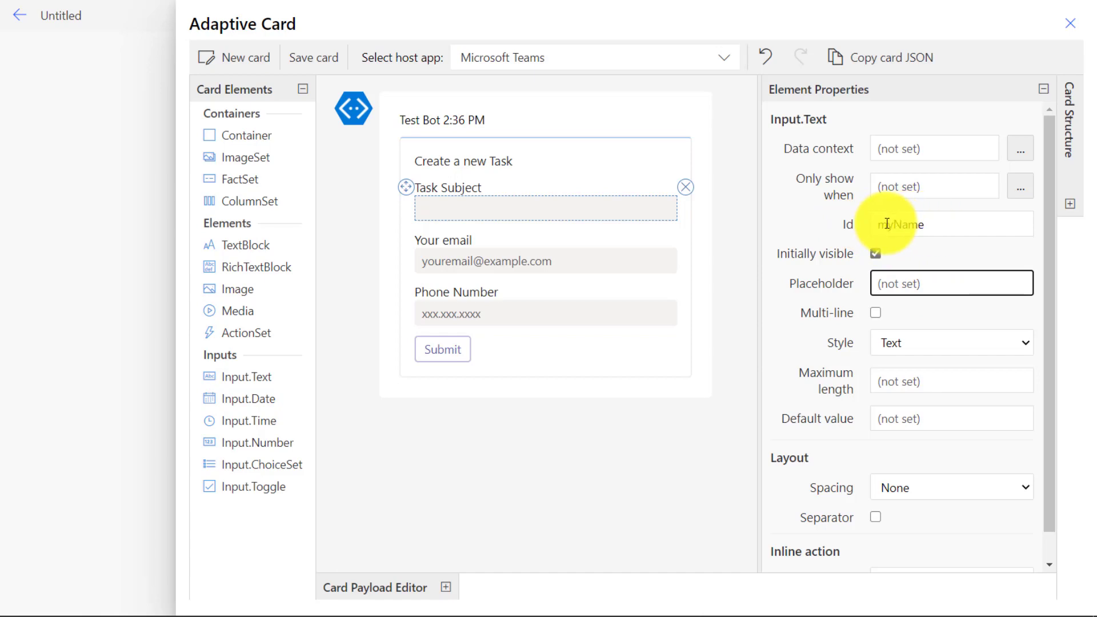
left_click(938, 226)
double_click(938, 226)
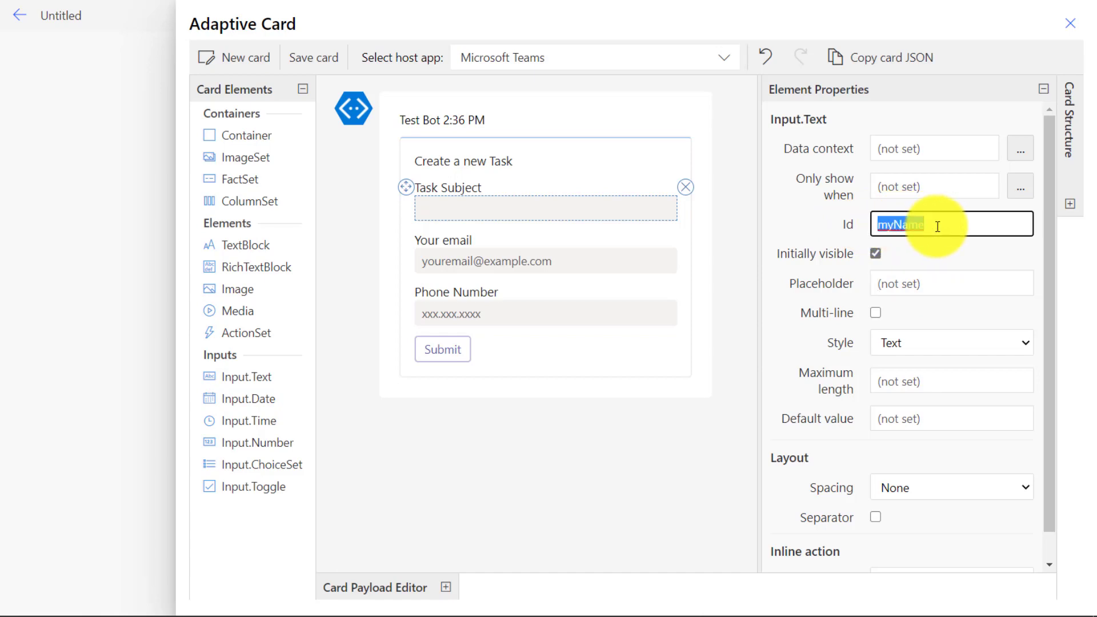
type("taskSubject")
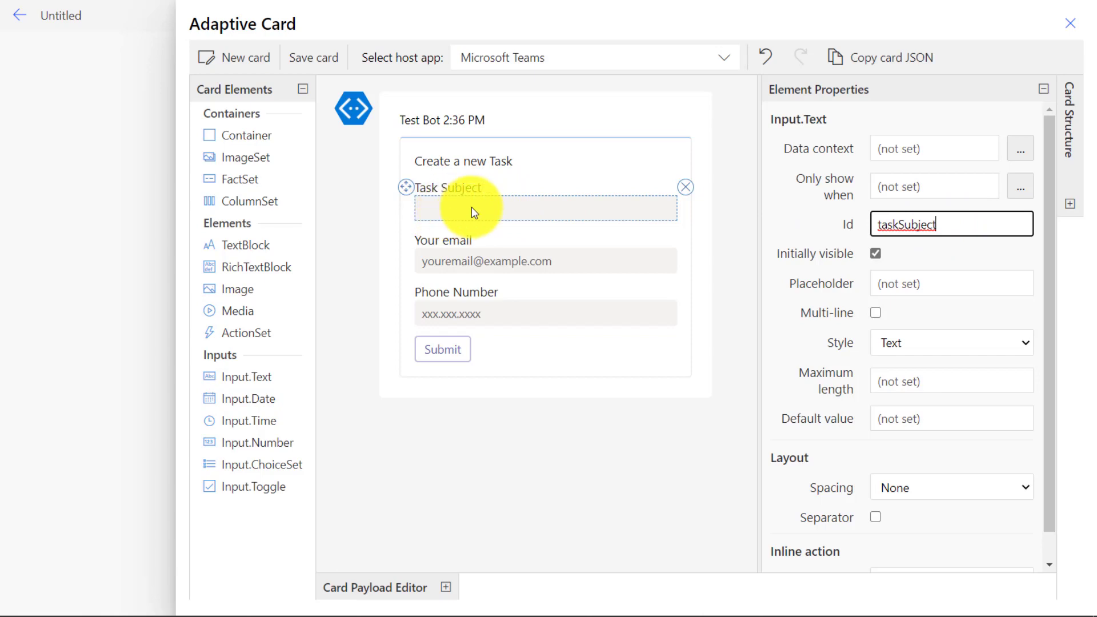
- Delete the email label and field, and rename the Phone Number label to 'Due Date'
left_click(451, 238)
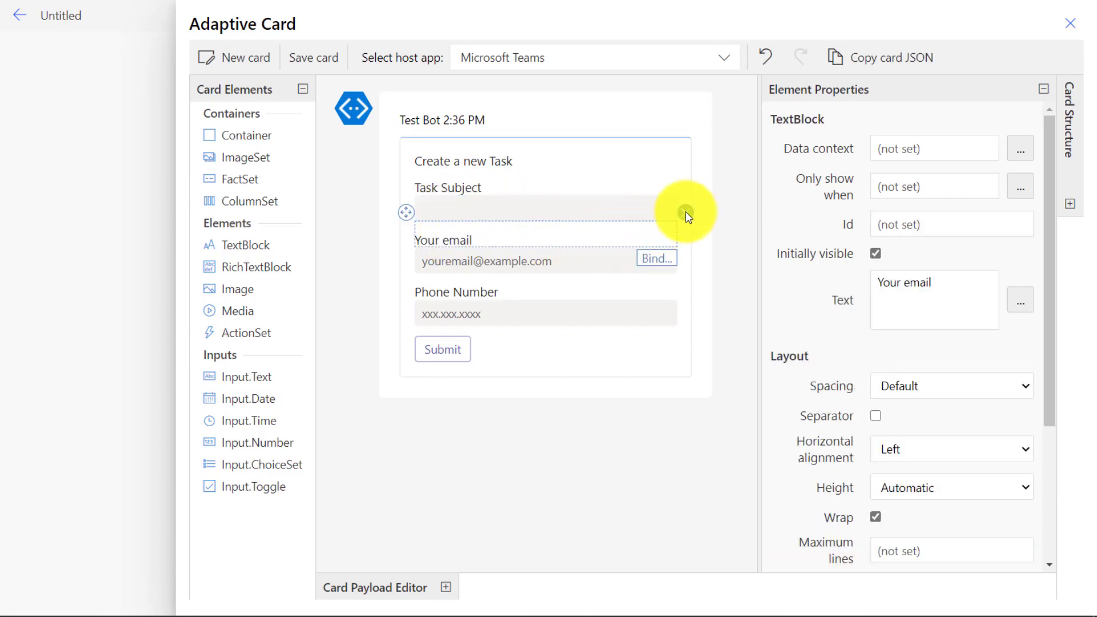
left_click(684, 212)
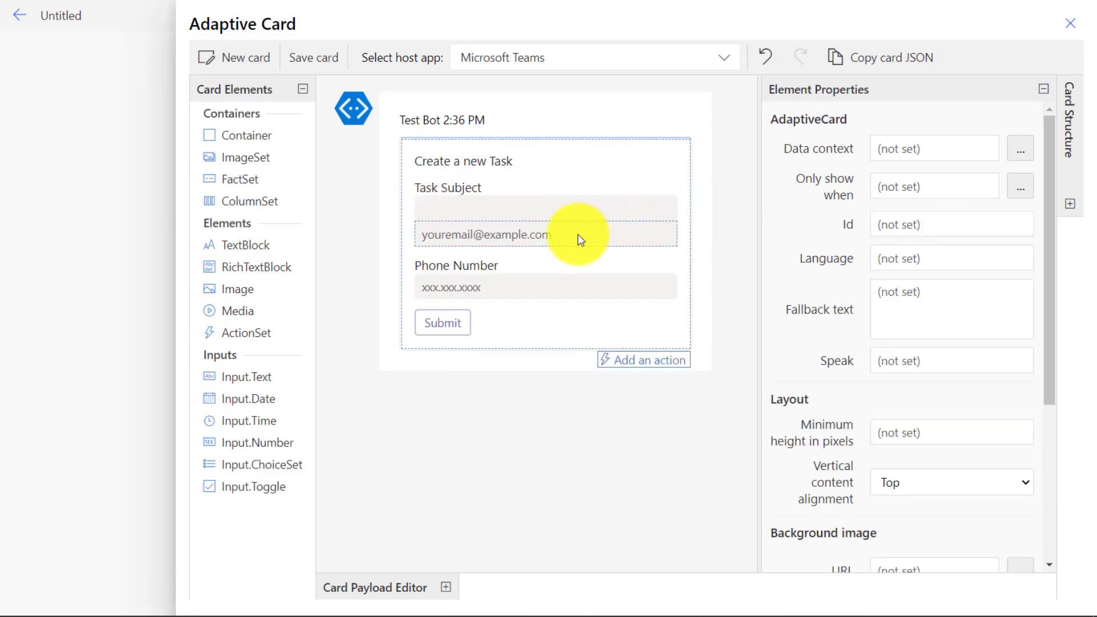
left_click(577, 234)
left_click(688, 214)
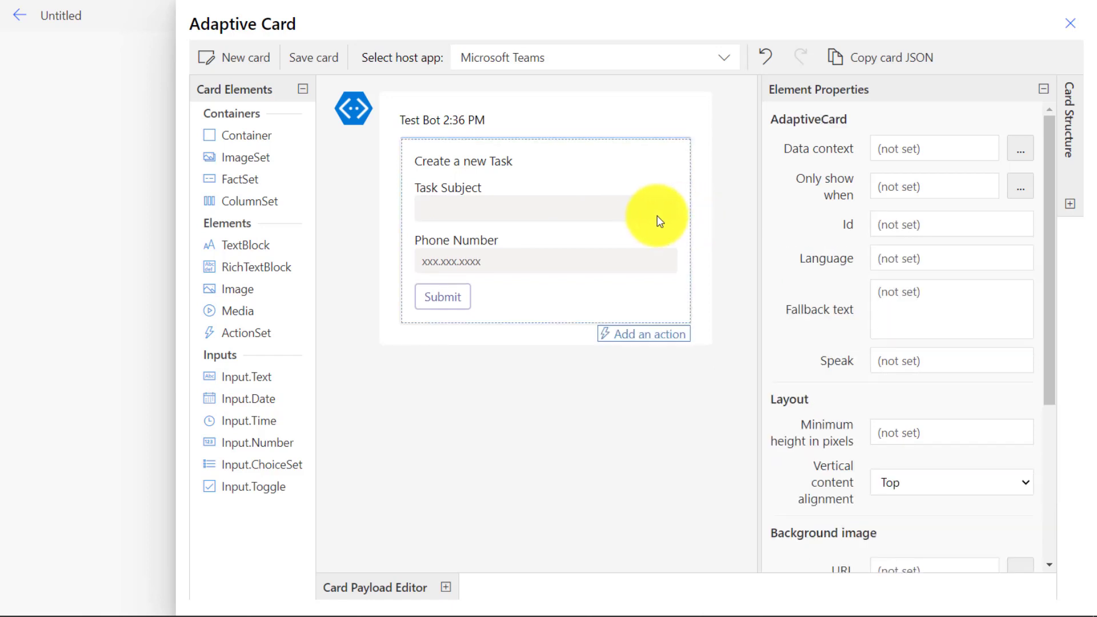
left_click(464, 244)
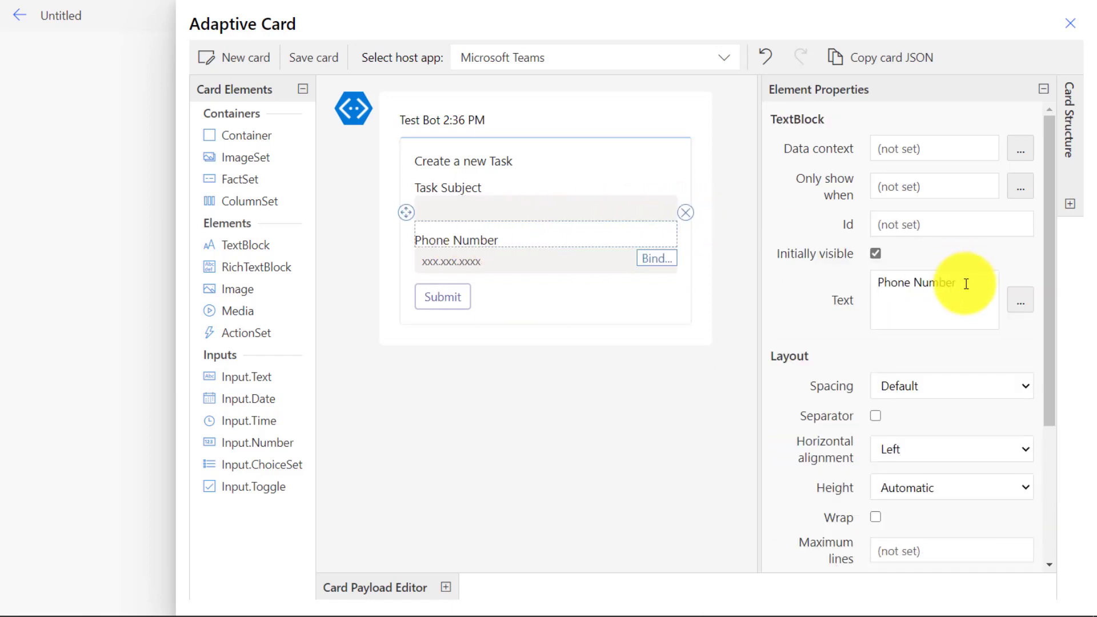
left_click(966, 283)
triple_click(966, 284)
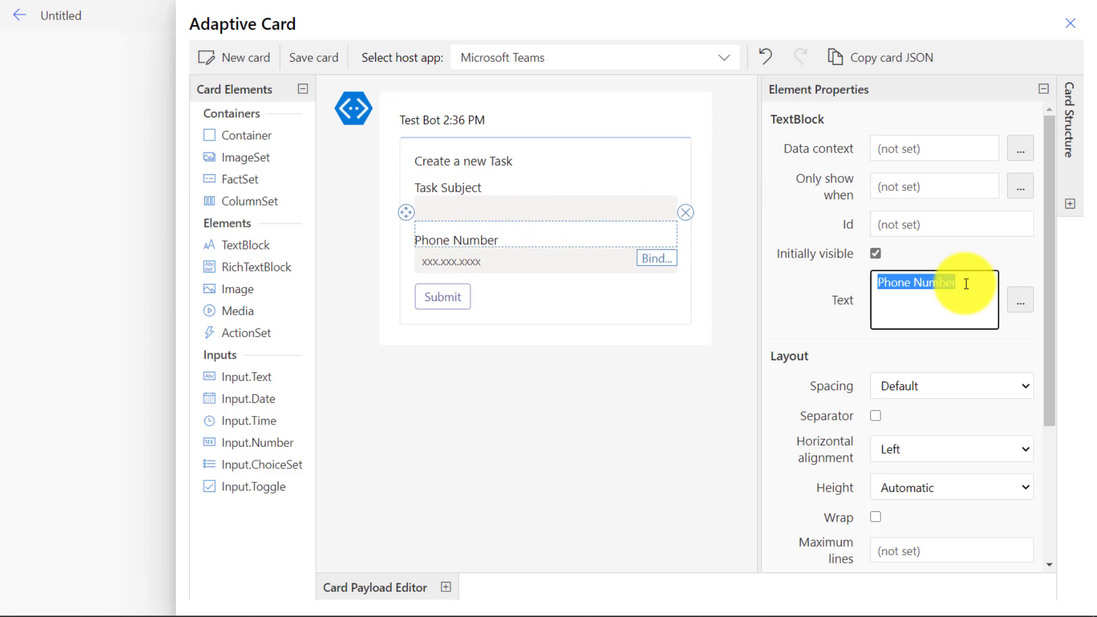
type("Due Date")
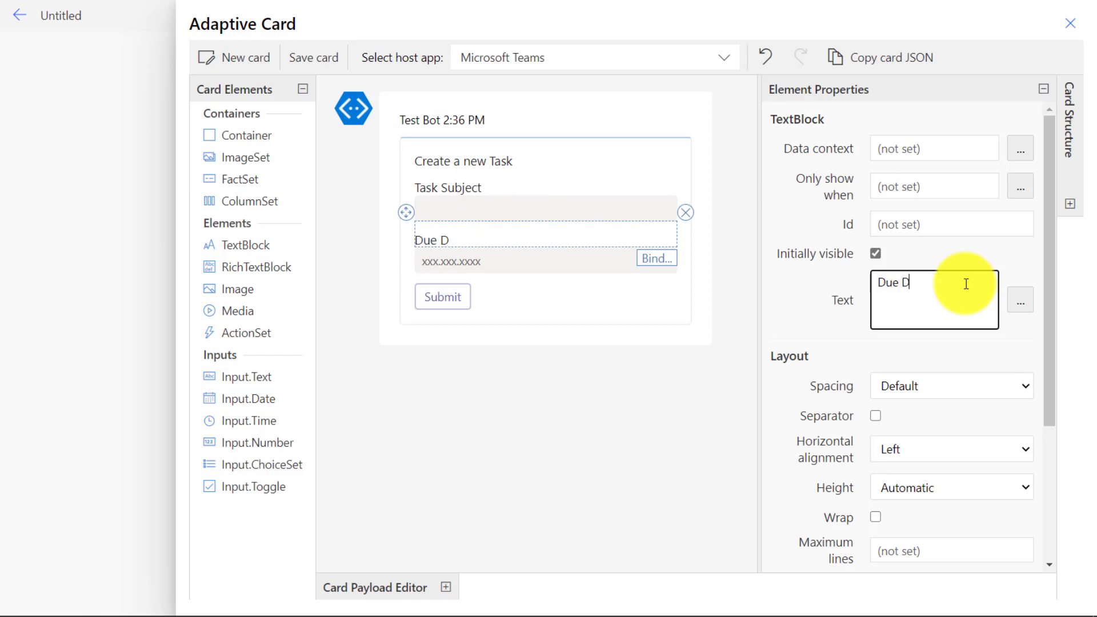
- Swap the phone-number input for a date input with Id dueDate
left_click(623, 261)
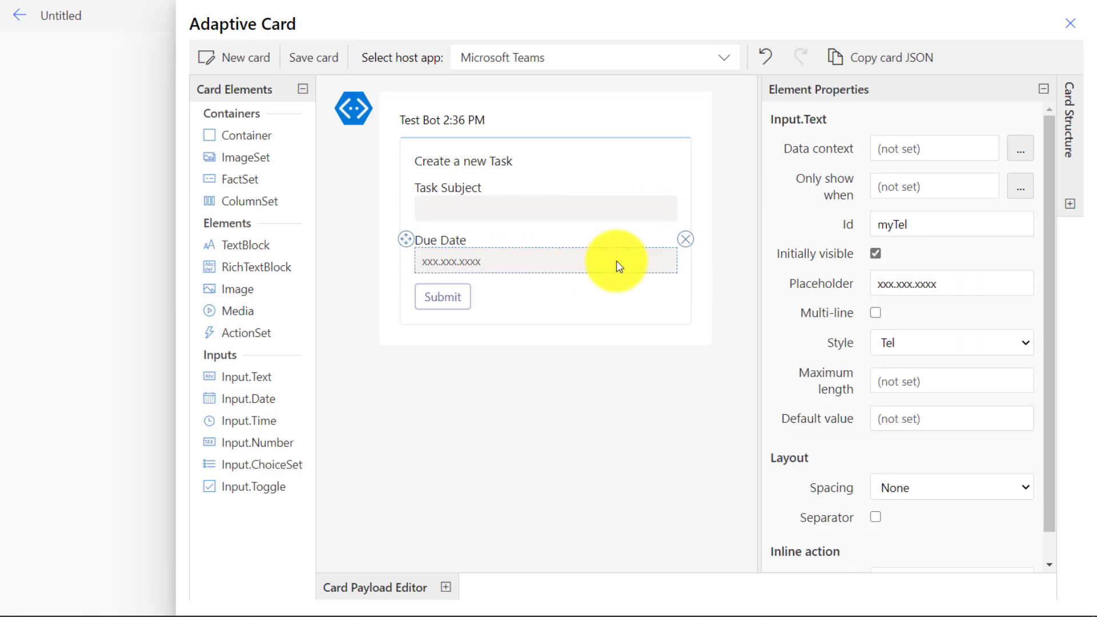
left_click(686, 239)
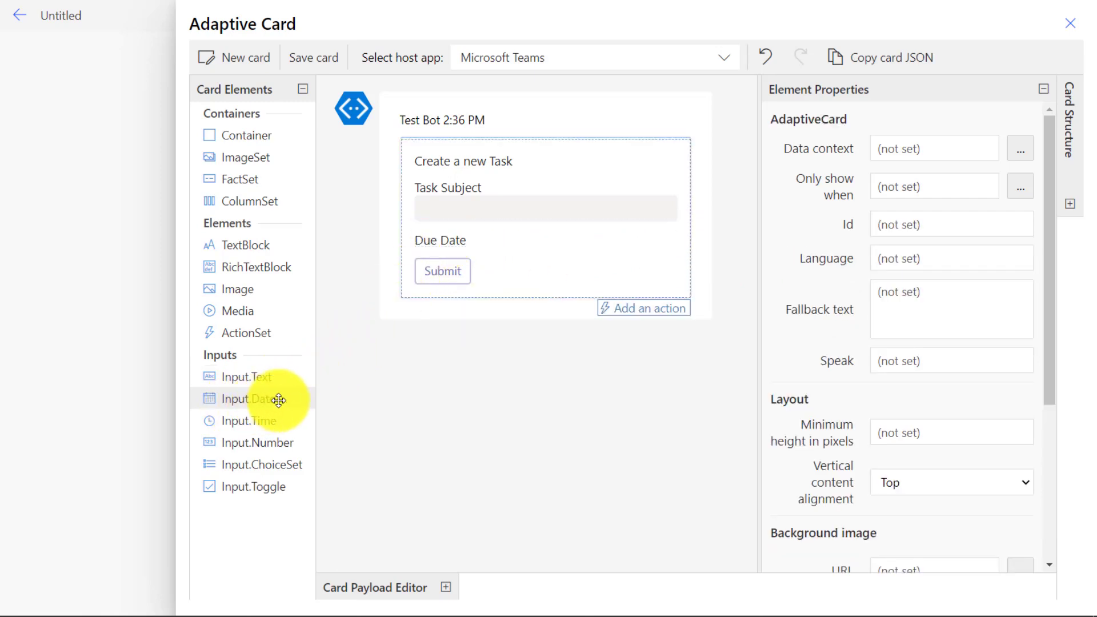
left_click_drag(237, 400, 440, 257)
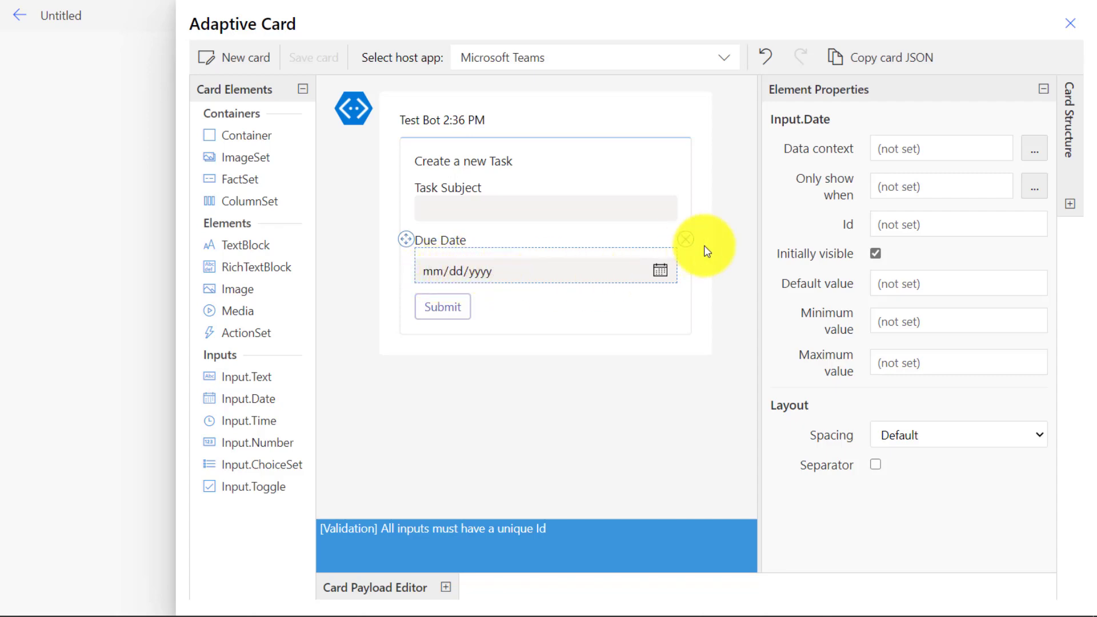
left_click(935, 223)
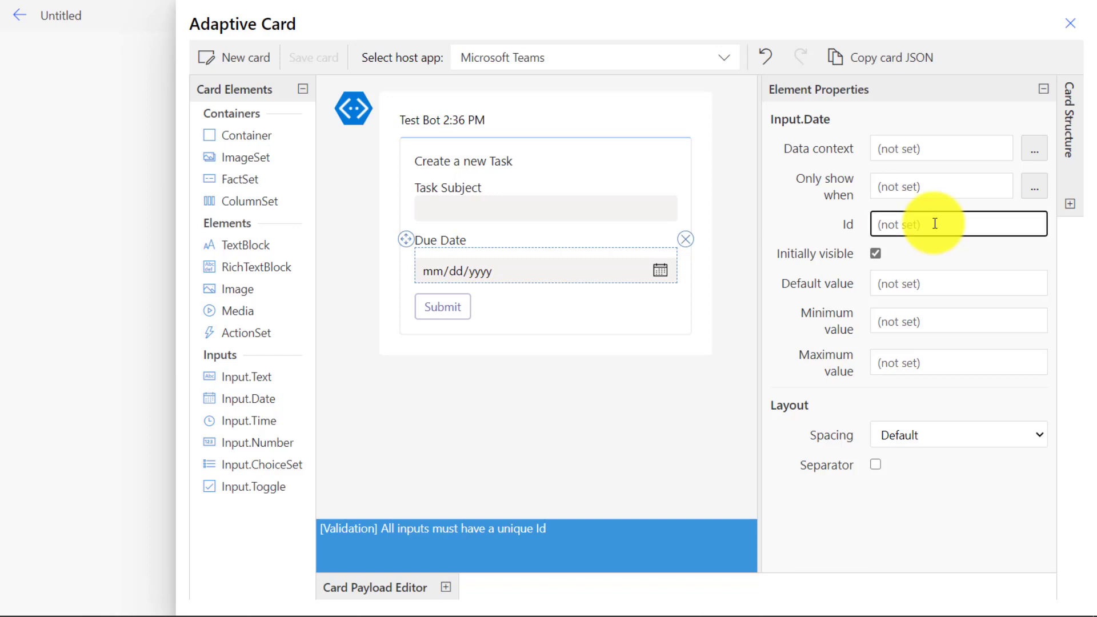
type("dueDate")
double_click(937, 224)
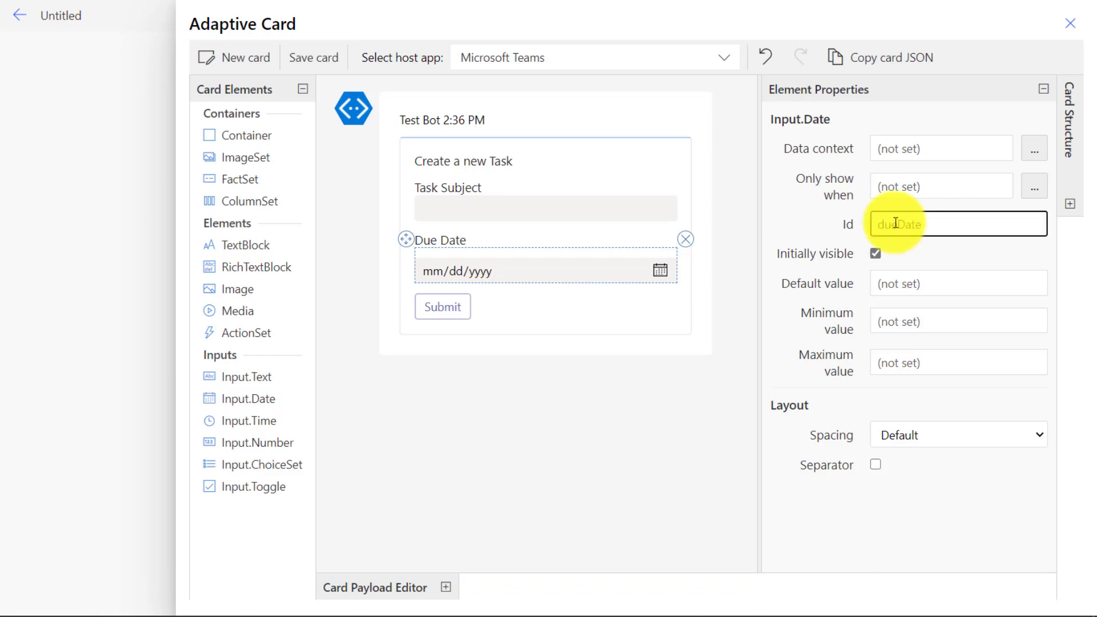
left_click(472, 341)
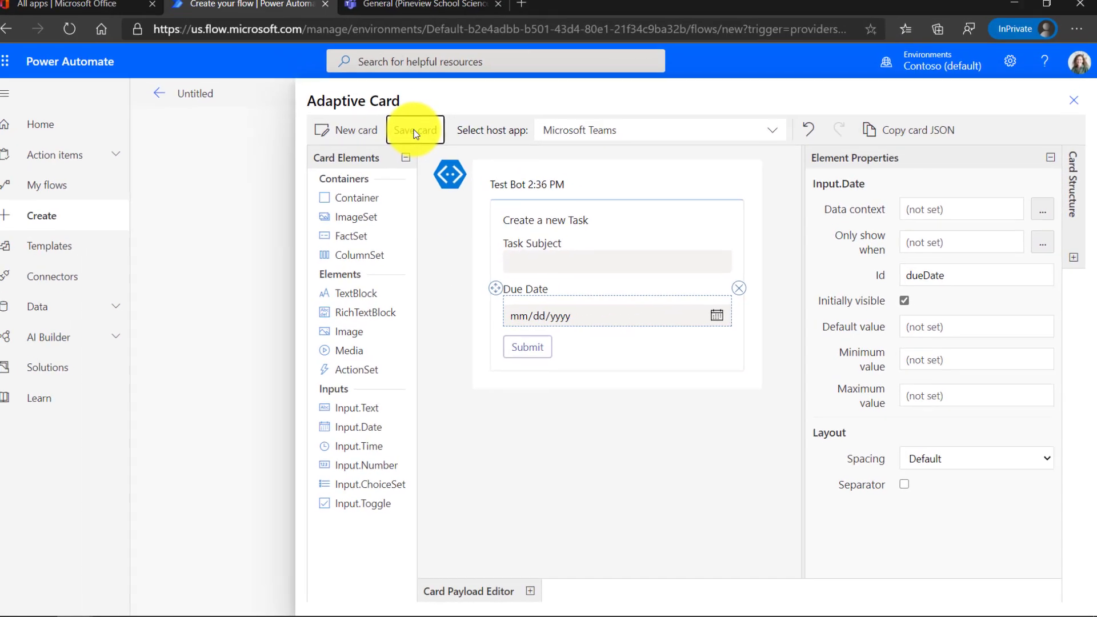
- Save the card and add a Microsoft To-Do 'Add a to-do (V2)' step
left_click(334, 73)
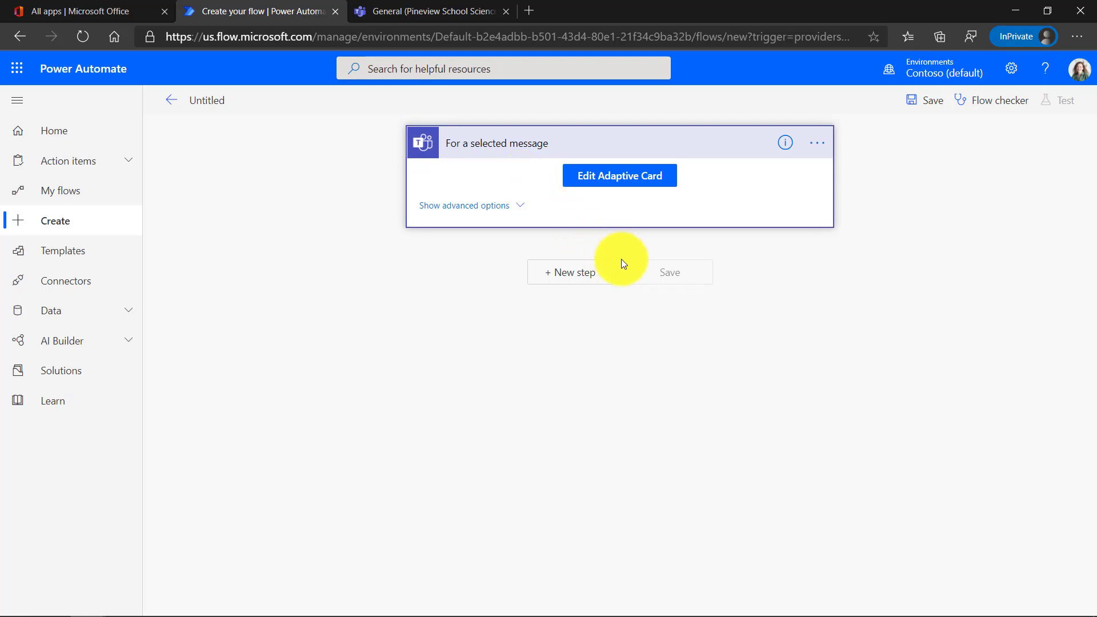
left_click(571, 278)
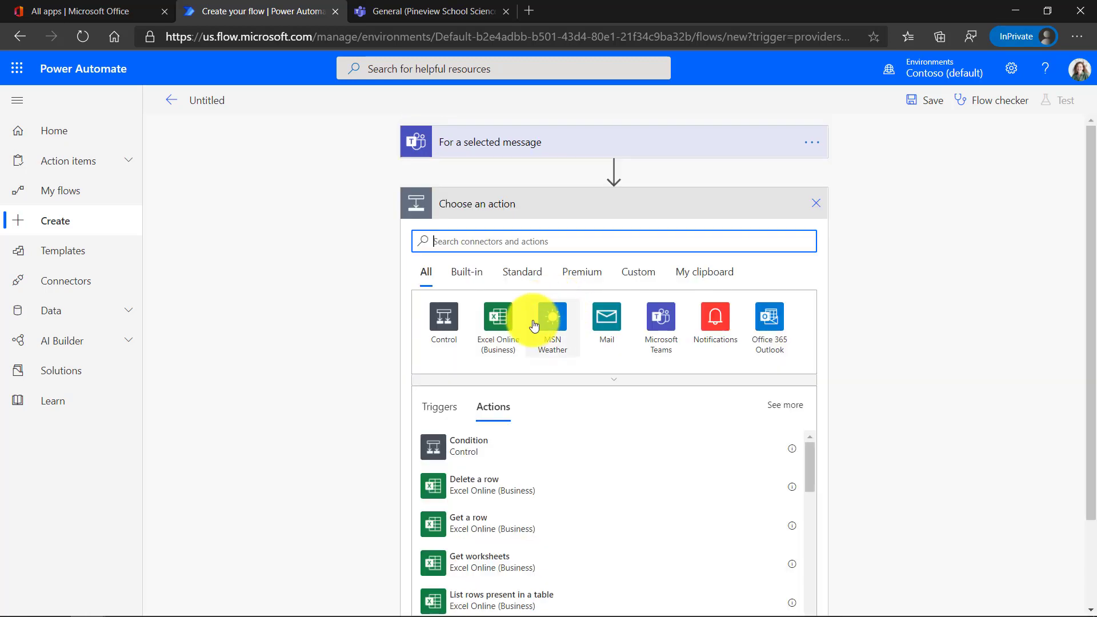
type("ToDo")
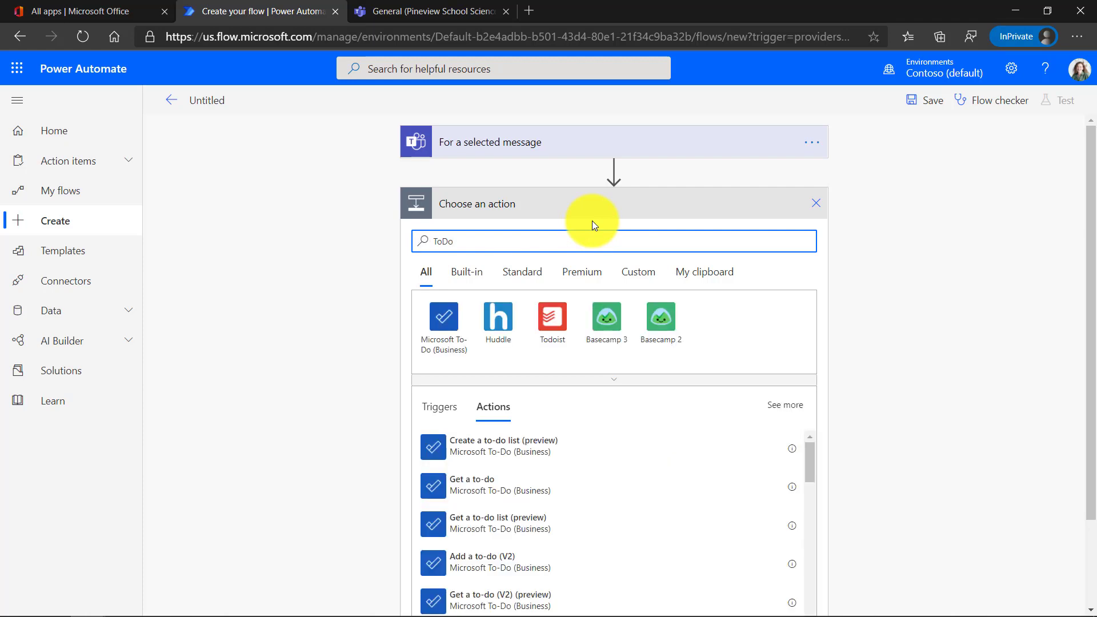
left_click(445, 330)
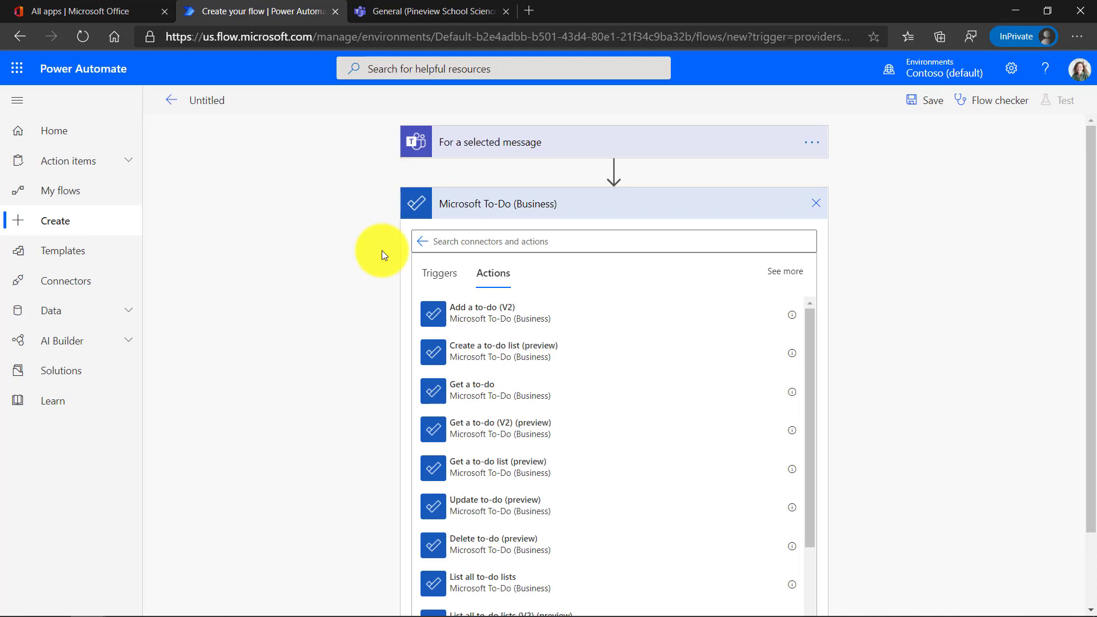
left_click(492, 318)
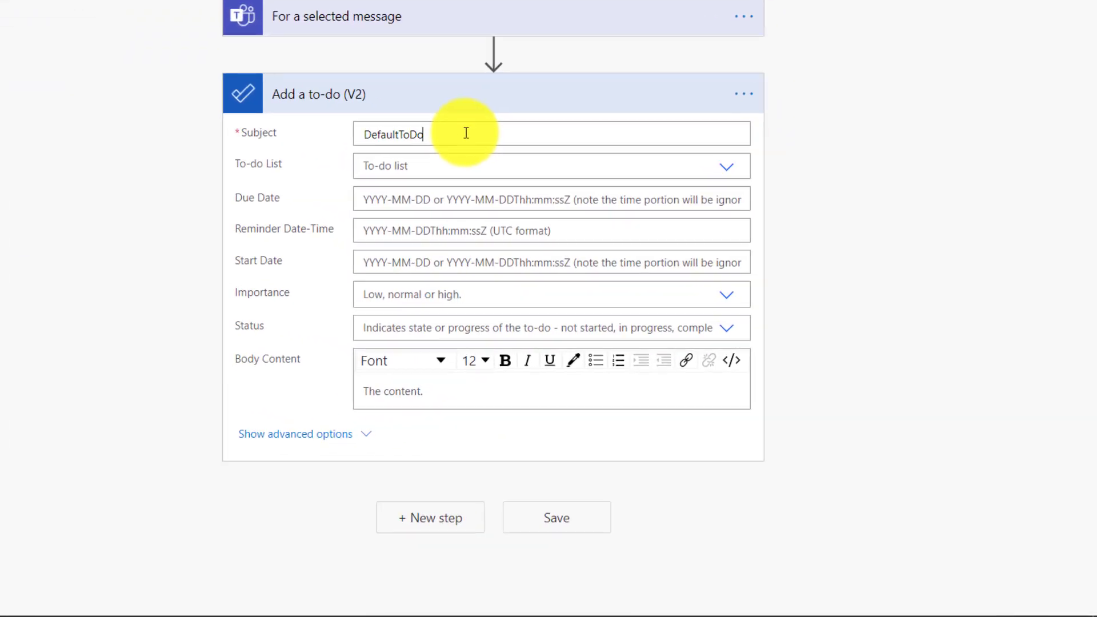
- Set the to-do Subject to taskSubject and Due Date to dueDate
left_click(466, 132)
double_click(466, 133)
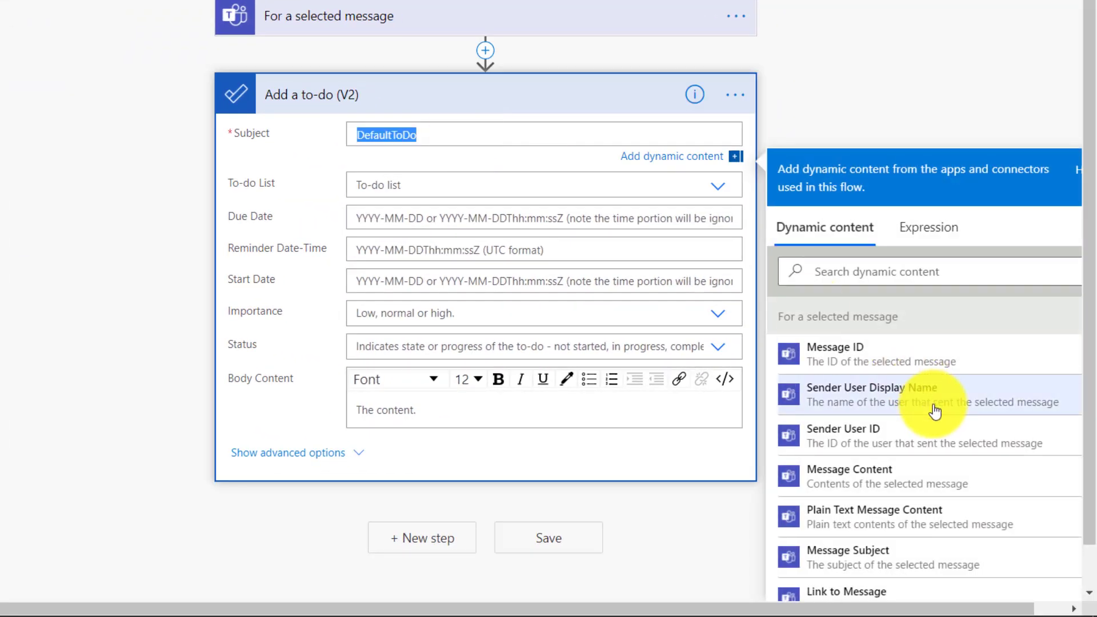
scroll(901, 387, "down", 5)
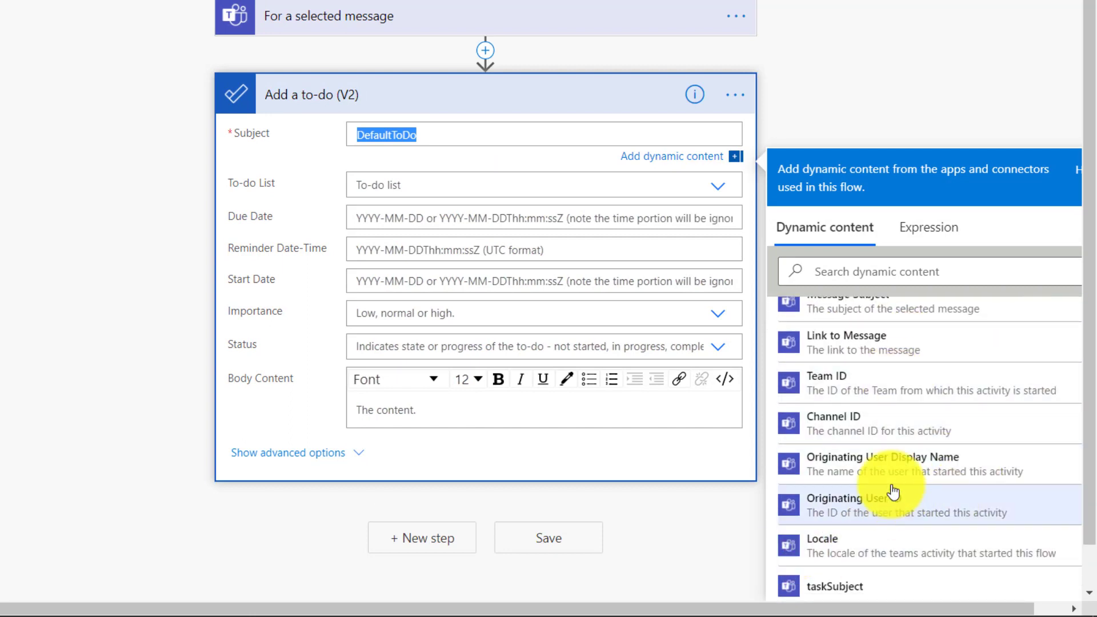
scroll(893, 492, "down", 1)
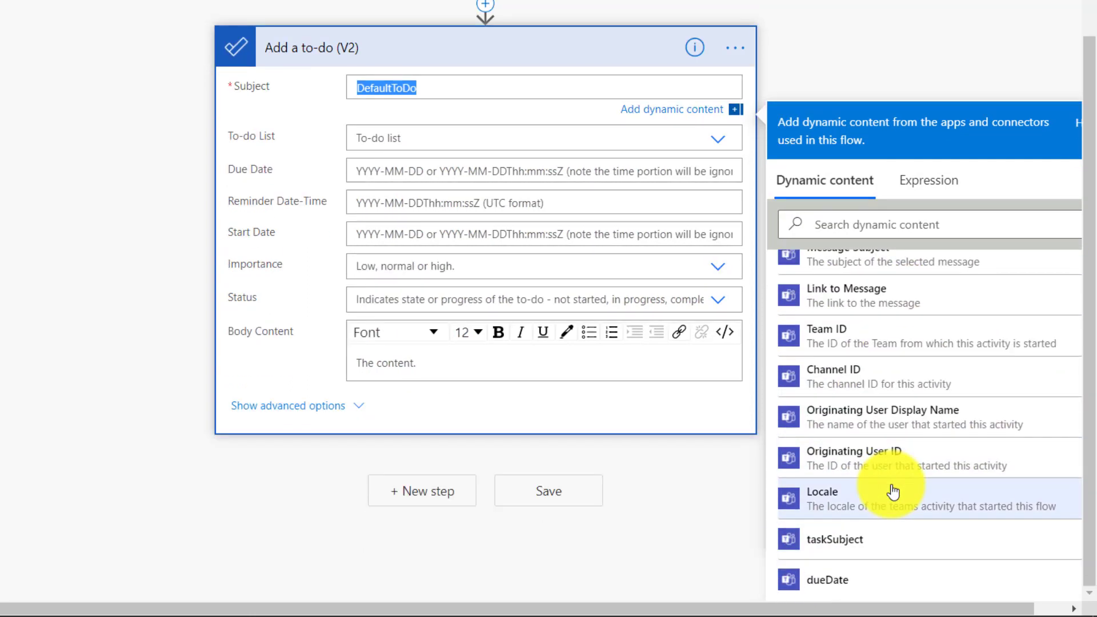
left_click(837, 542)
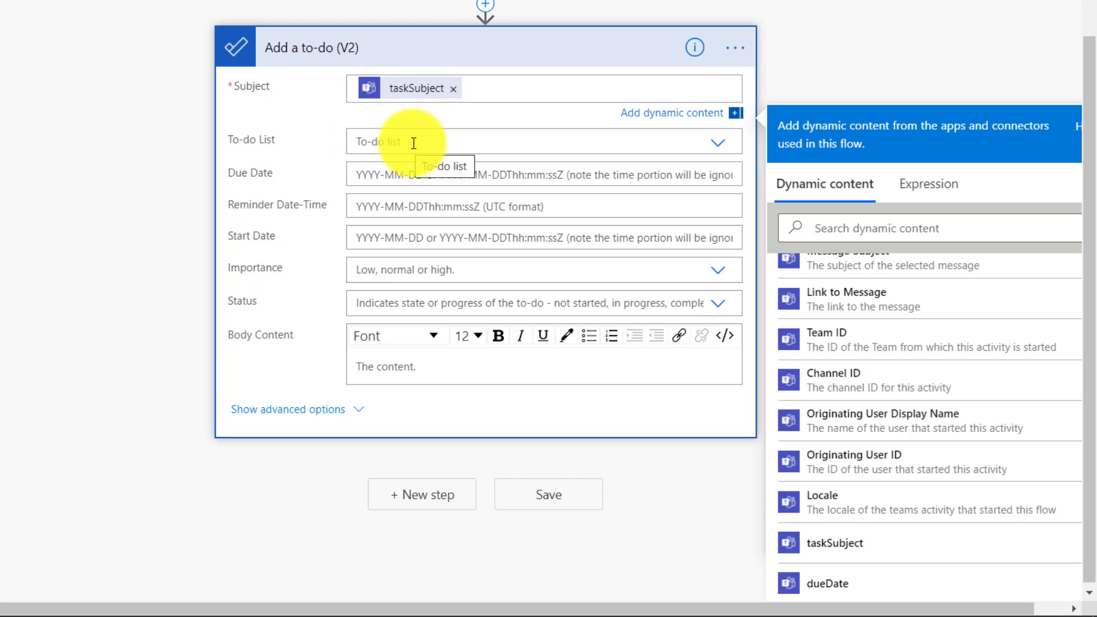
left_click(394, 176)
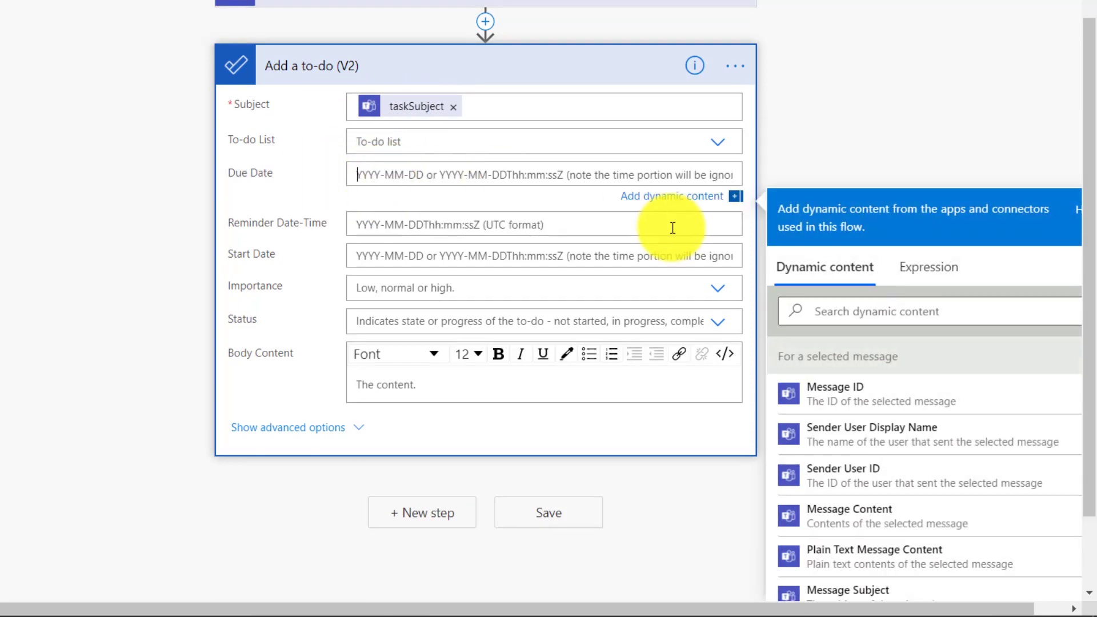
scroll(886, 457, "down", 5)
scroll(888, 466, "down", 2)
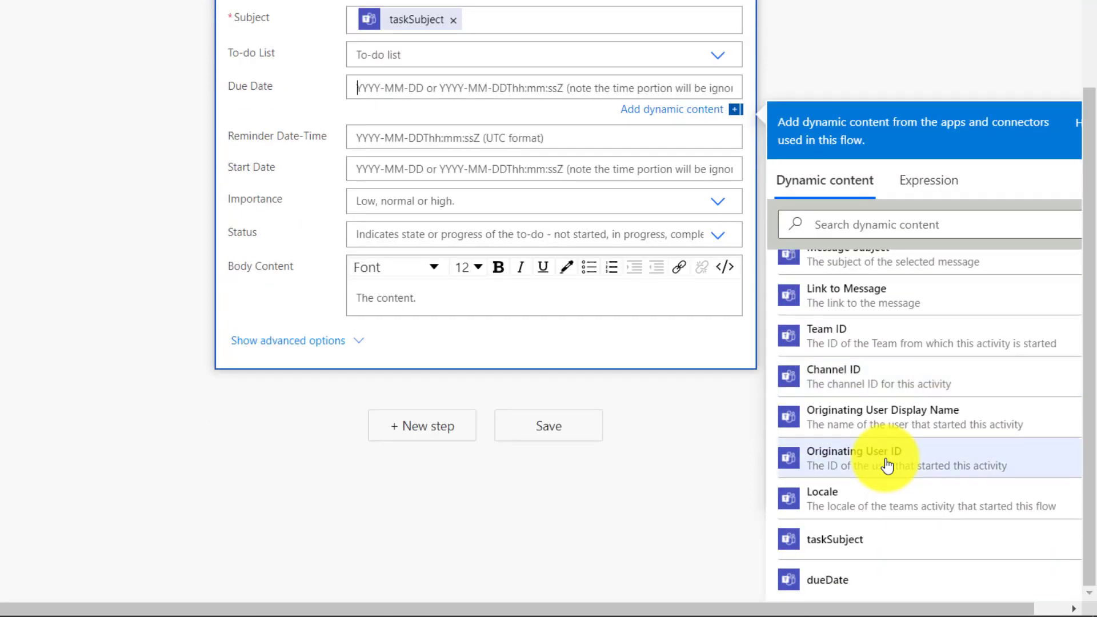
left_click(876, 587)
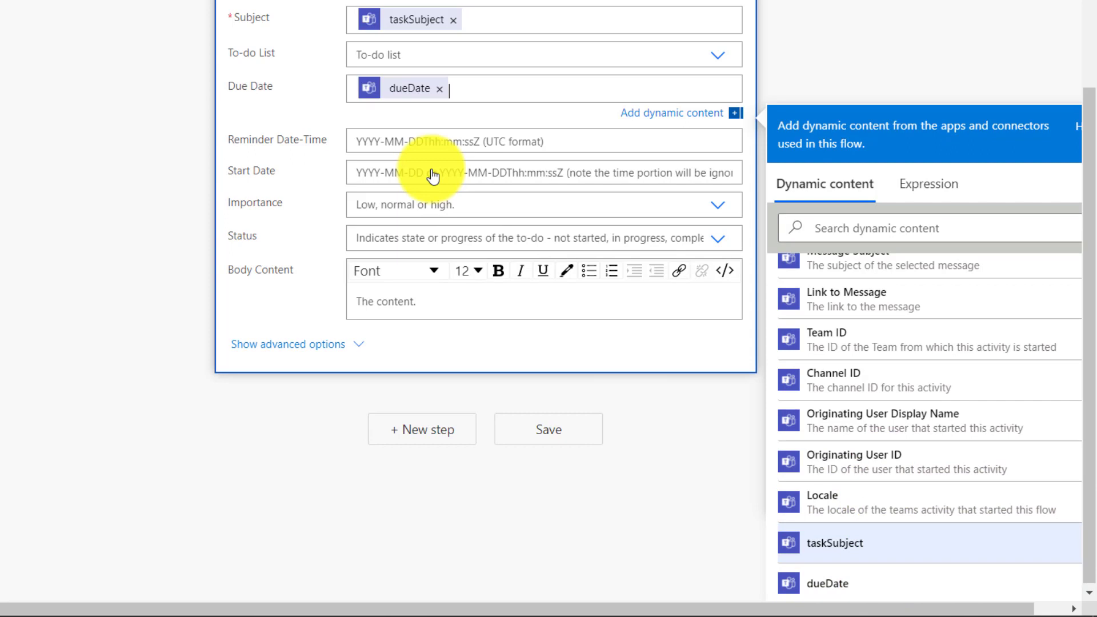
- Fill Body Content with the message content, a bold 'Link back to Teams' line, and the message link
mouse_move(425, 104)
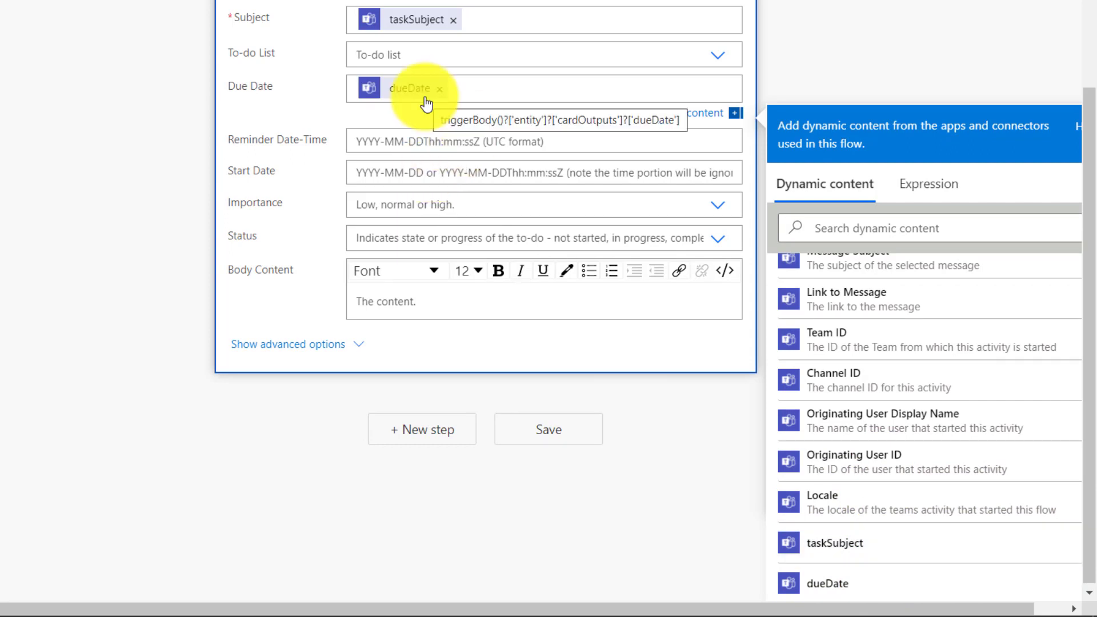
left_click(390, 301)
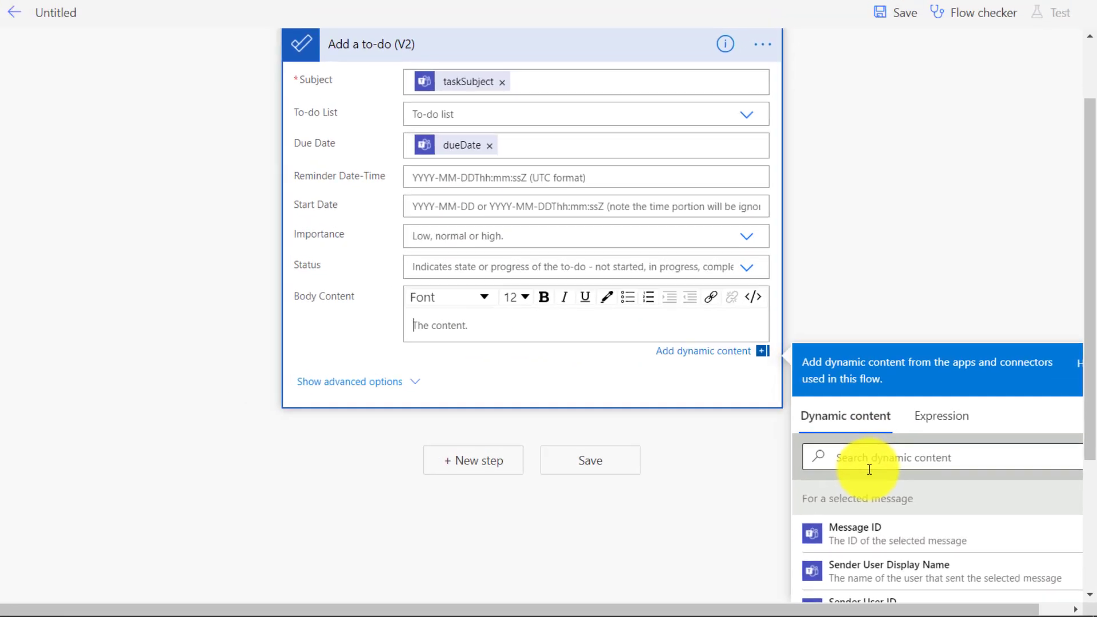
scroll(962, 423, "down", 3)
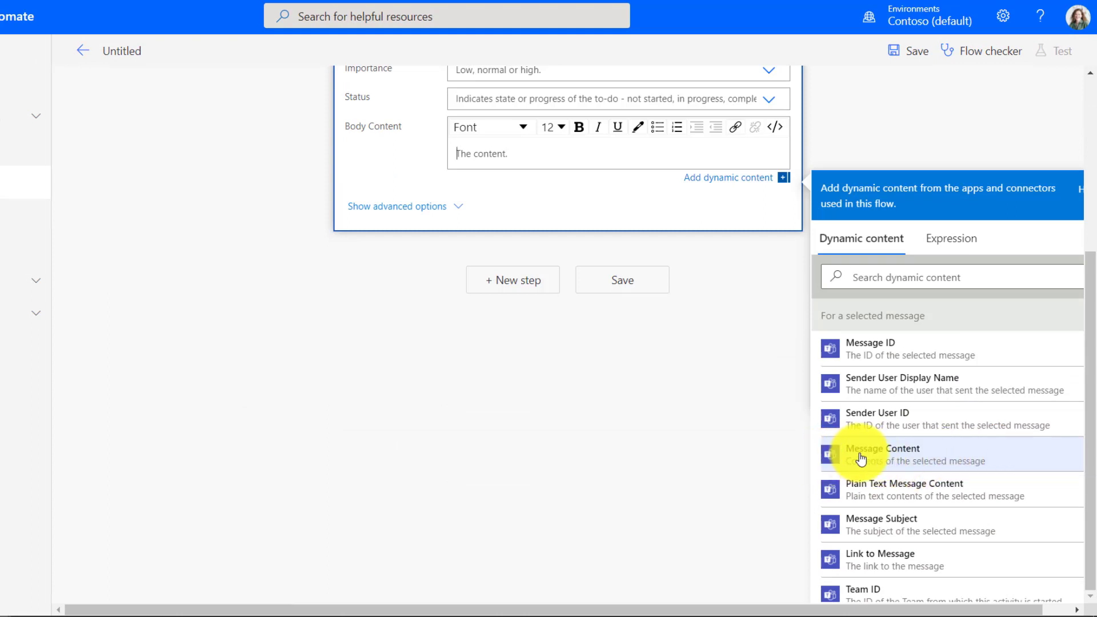
left_click(916, 457)
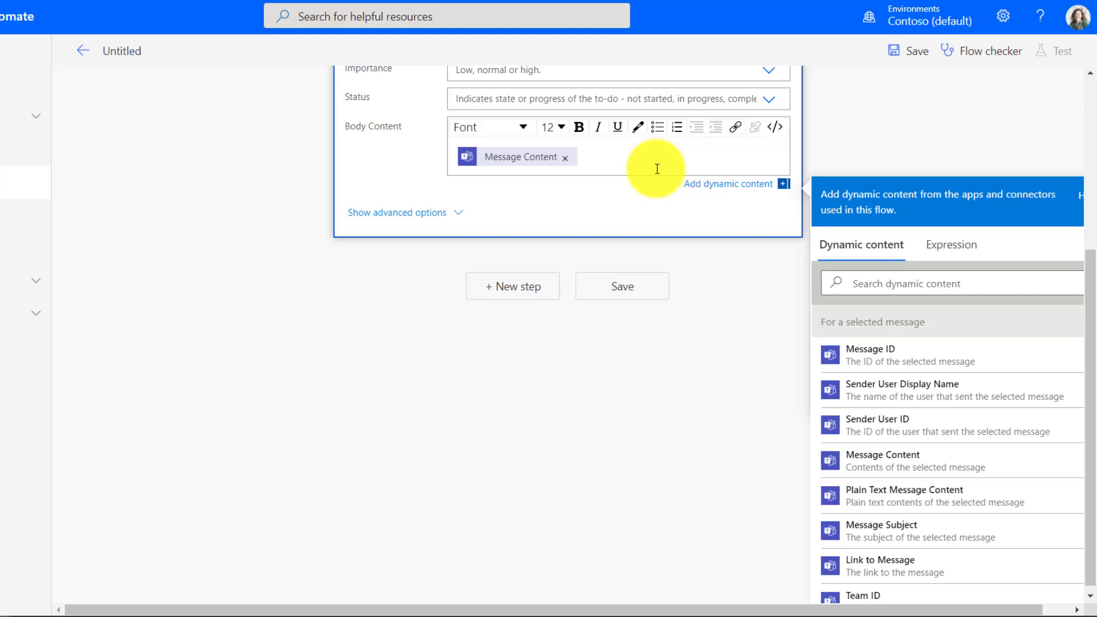
key("Return")
key("Return")
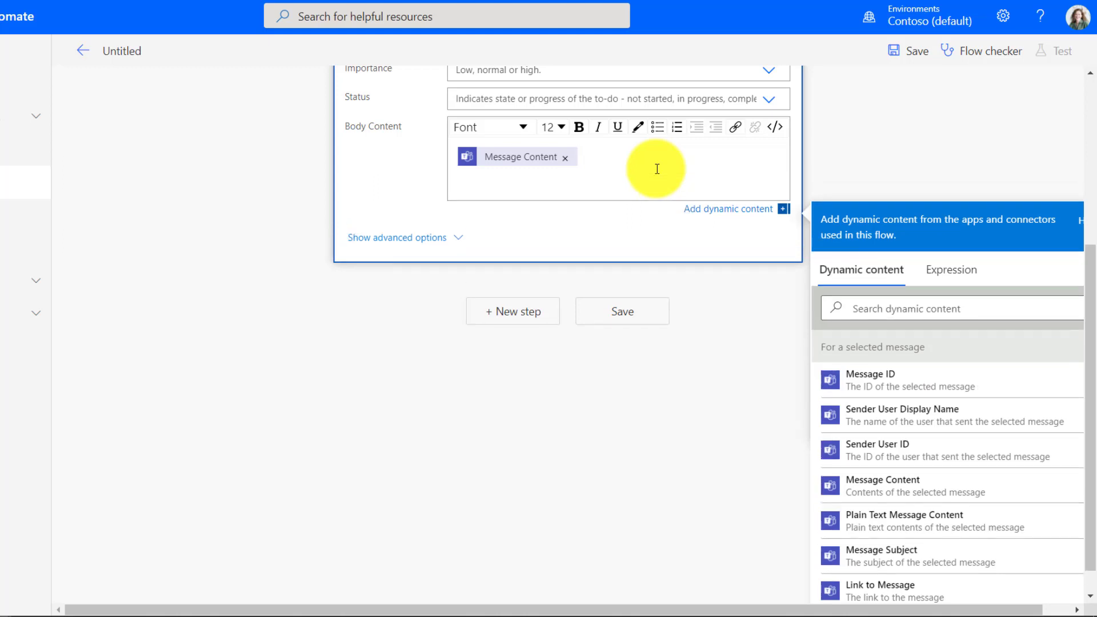
type("Link back to Teams")
key("shift+Home")
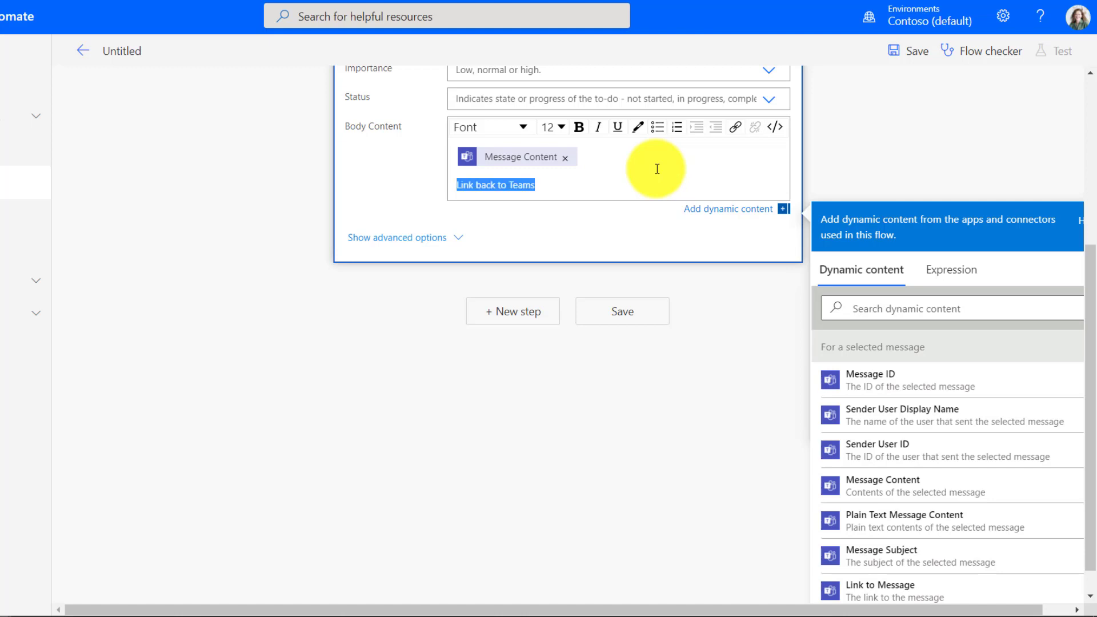
left_click(578, 128)
left_click(567, 186)
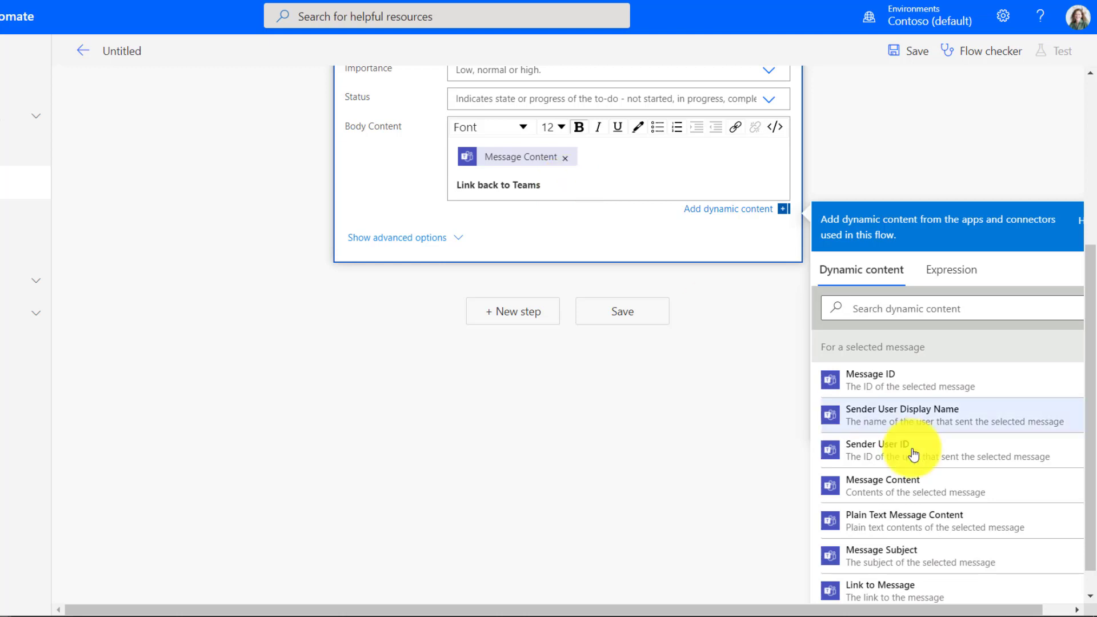
scroll(934, 482, "down", 2)
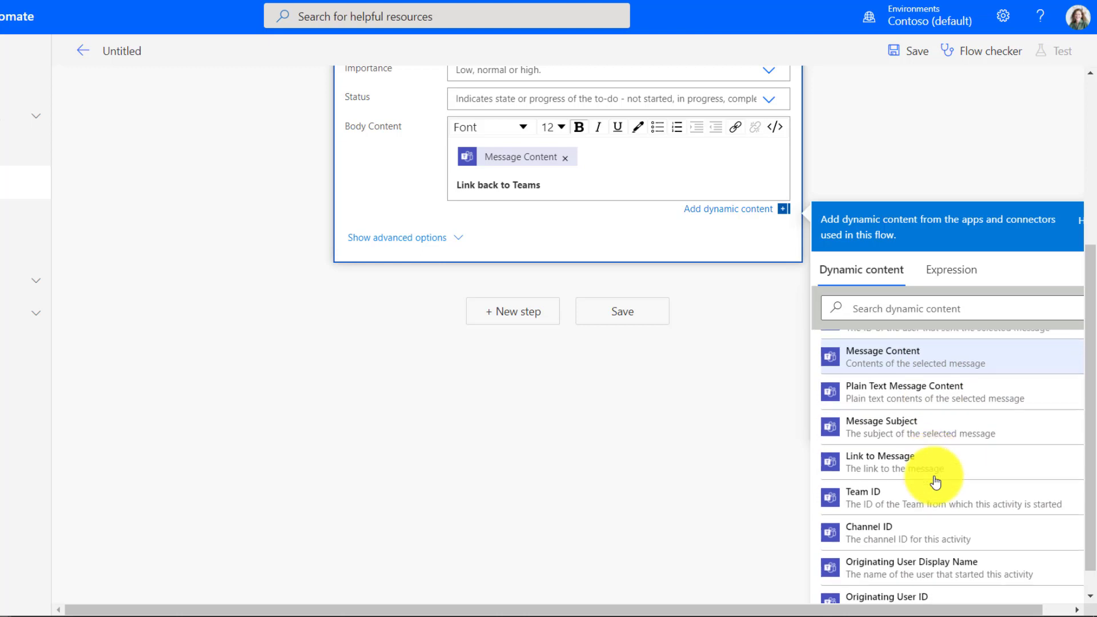
left_click(880, 449)
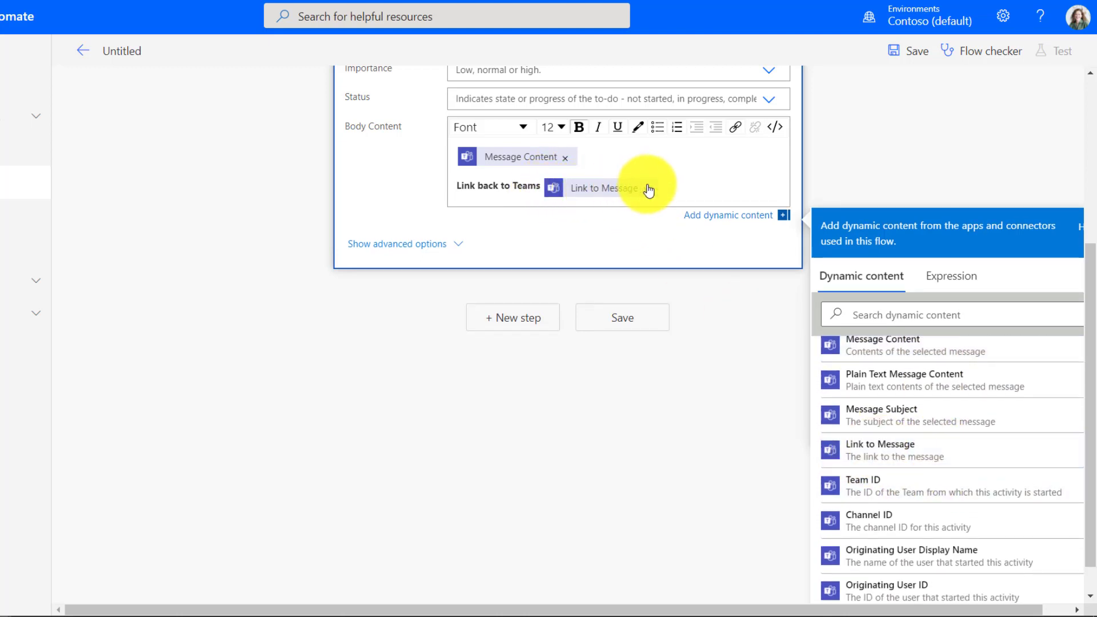
scroll(636, 204, "up", 3)
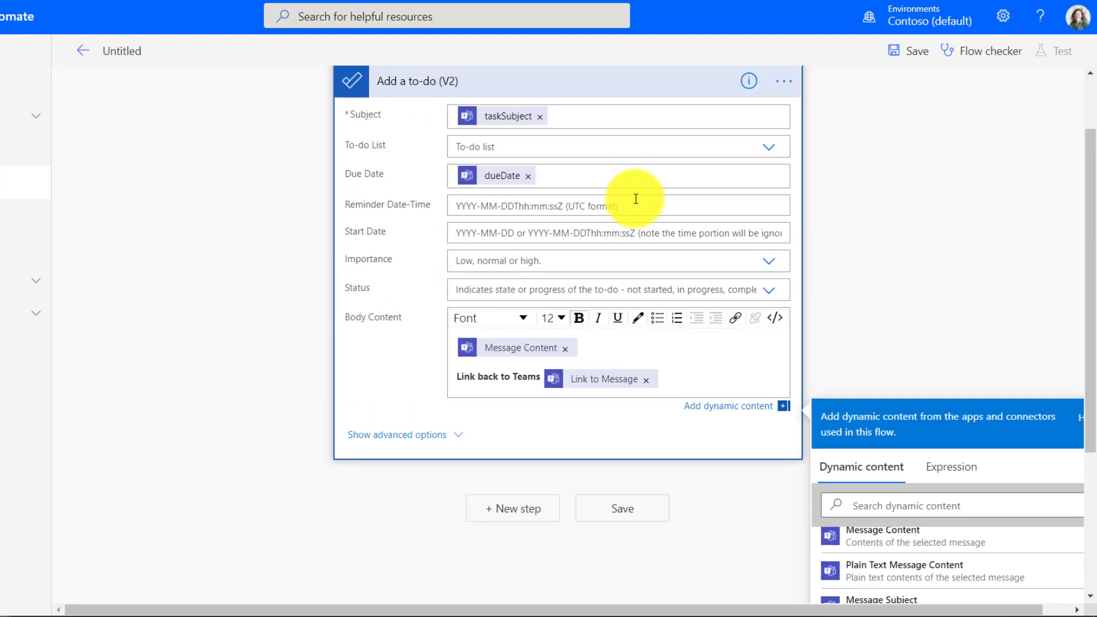
- Save the flow, rename it 'Create new Task', and save again
left_click(626, 511)
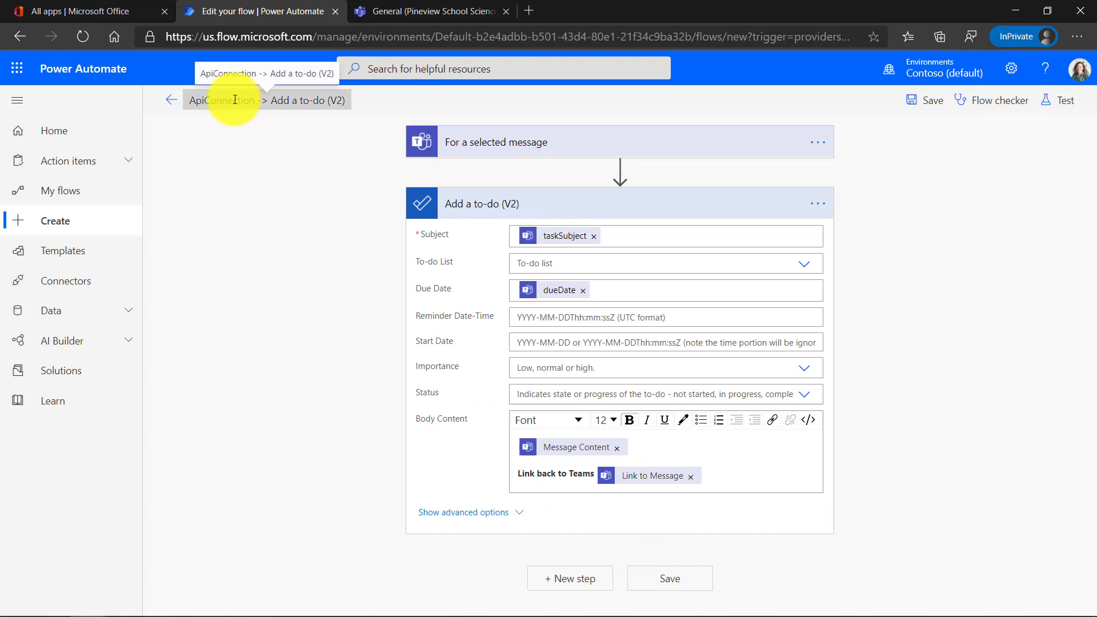
left_click(217, 101)
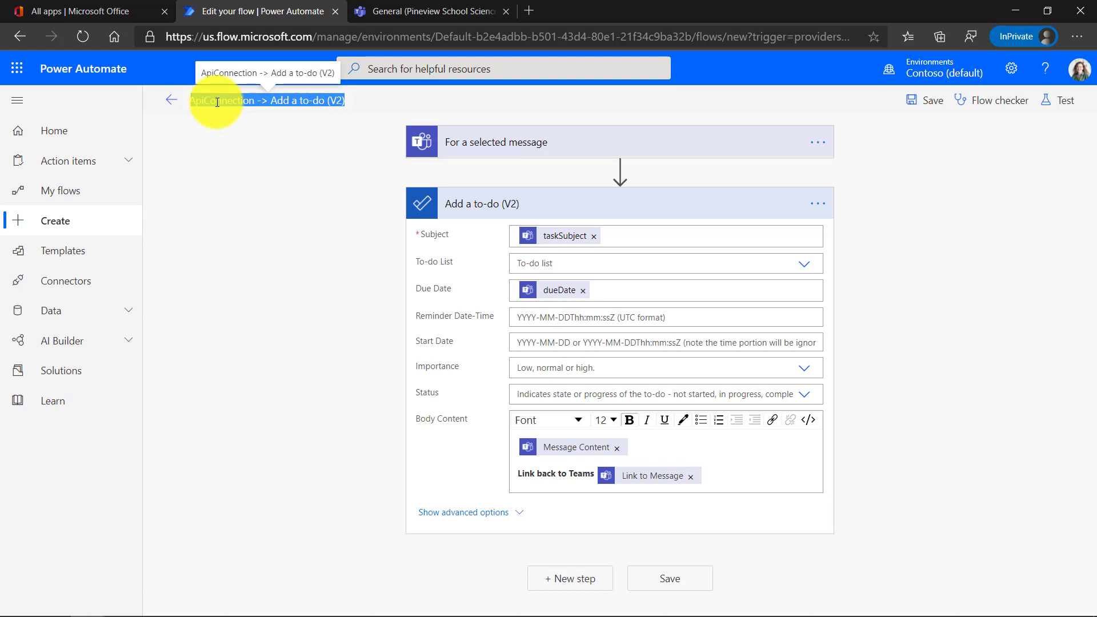
type("Create new")
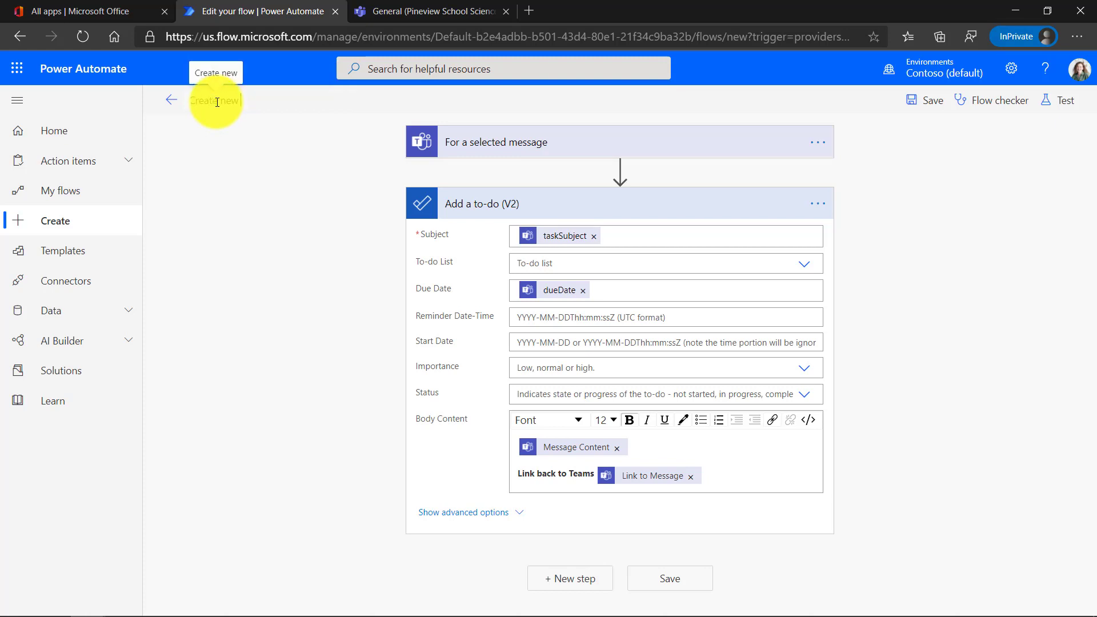
type(" Task")
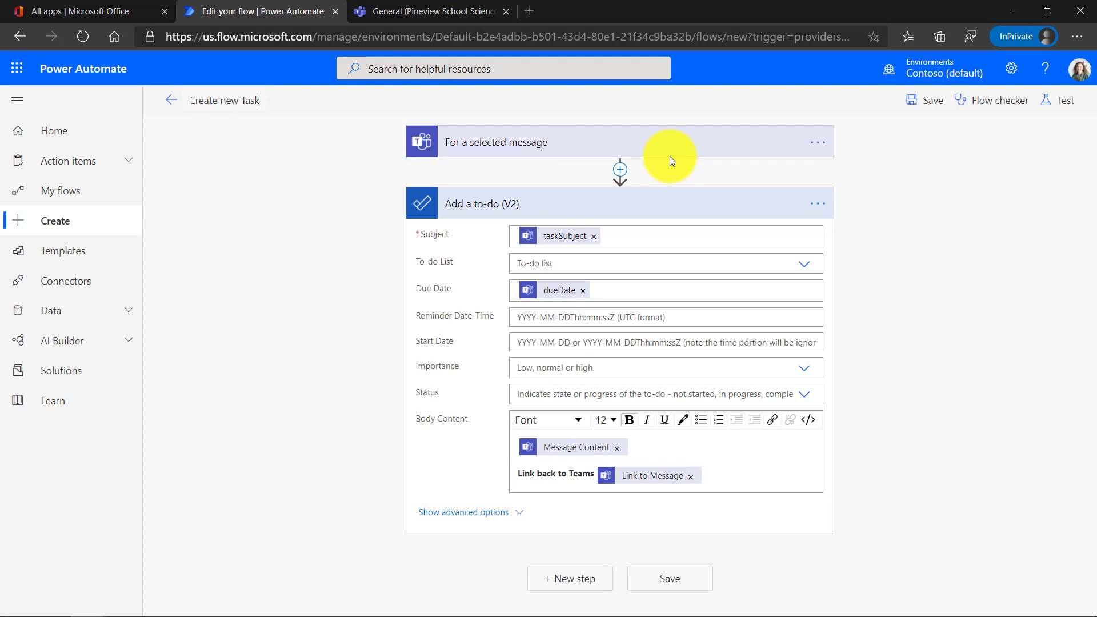
left_click(932, 100)
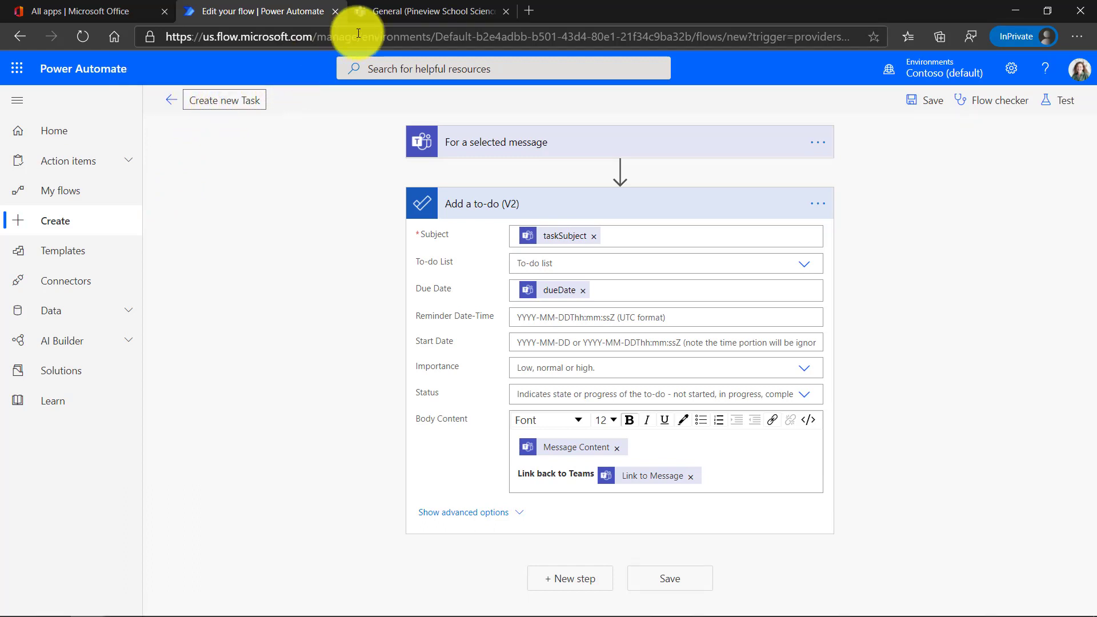
- Run Create a new Task on the sign-up post with subject 'Sign up for Presentation', due Oct 12, 2020
left_click(401, 13)
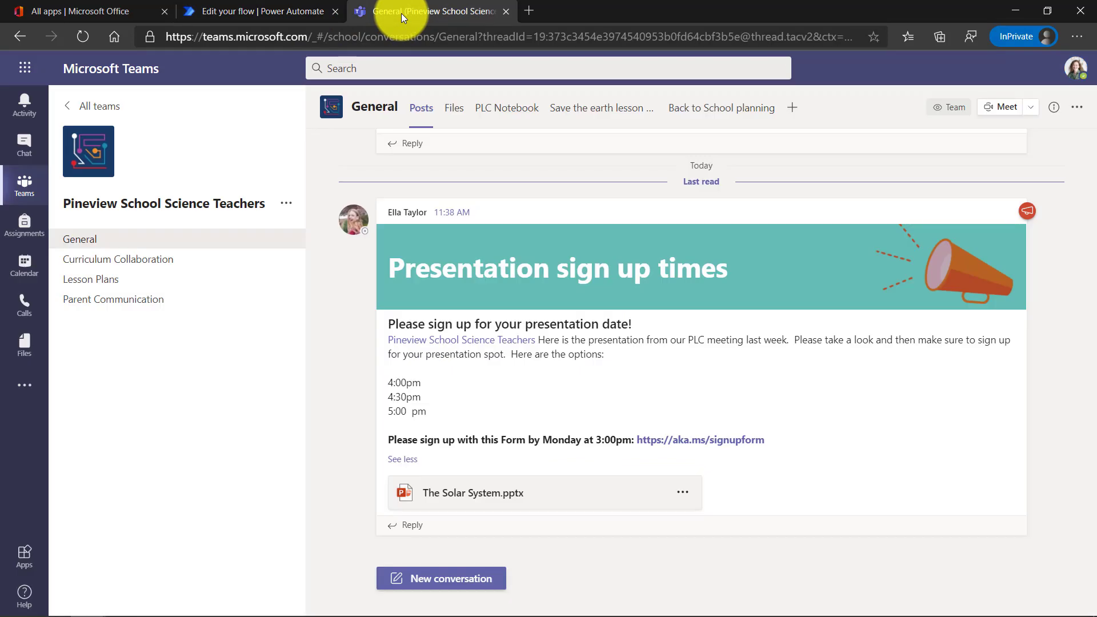
mouse_move(687, 241)
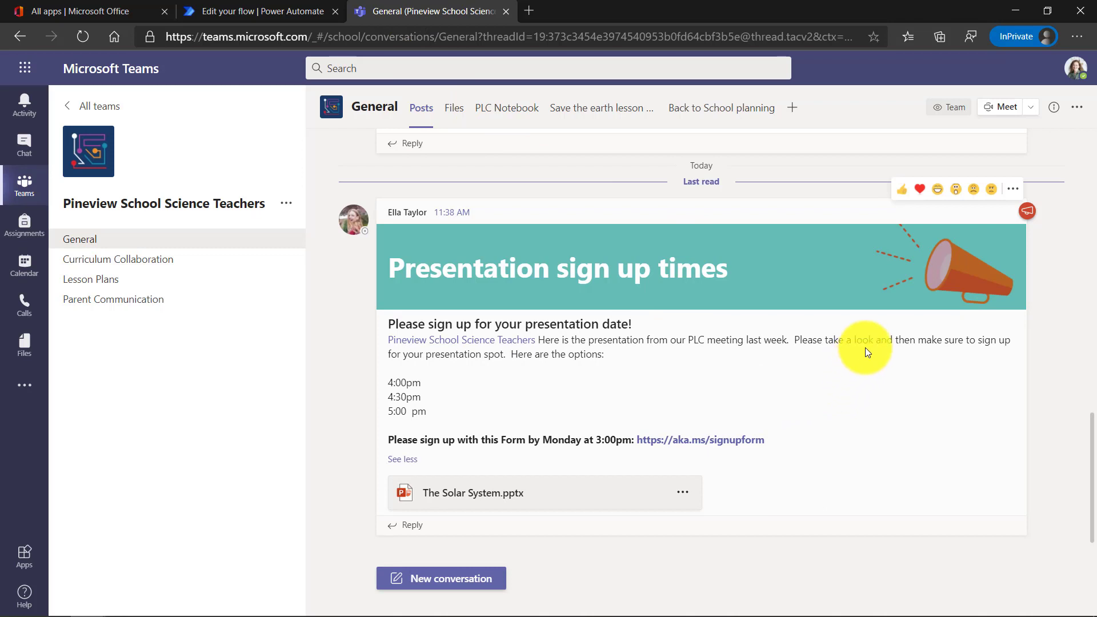
left_click(1012, 188)
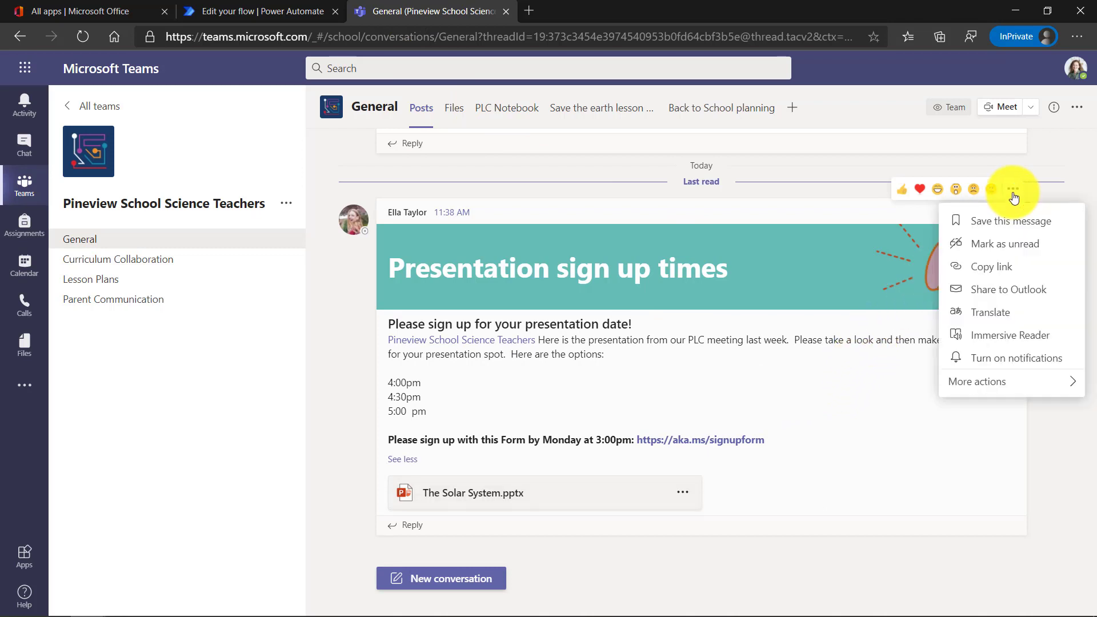
mouse_move(1004, 383)
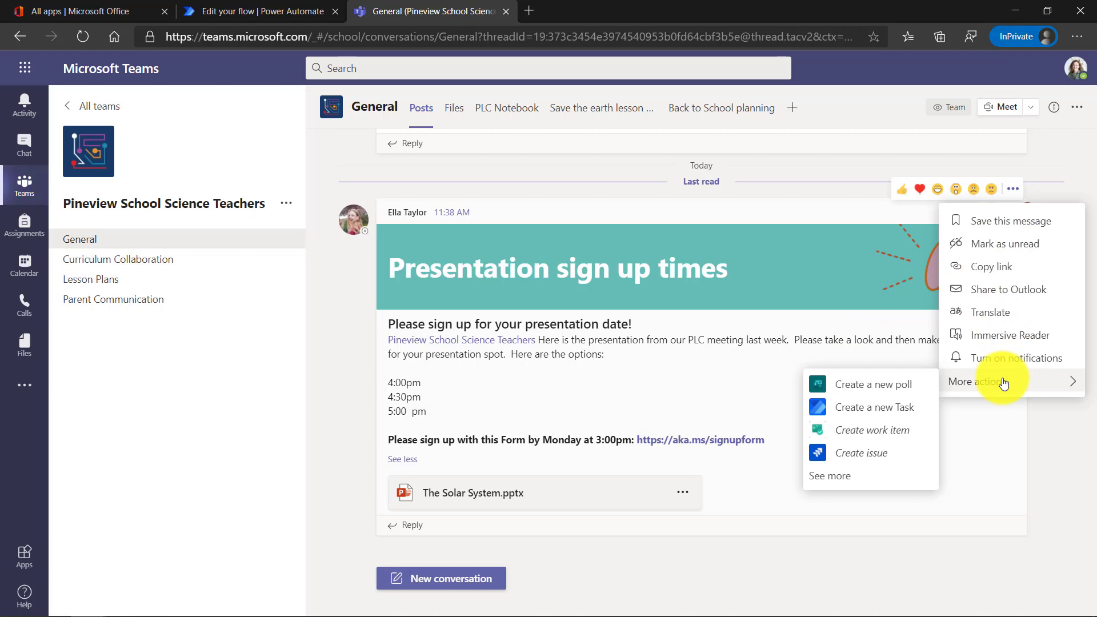
left_click(885, 412)
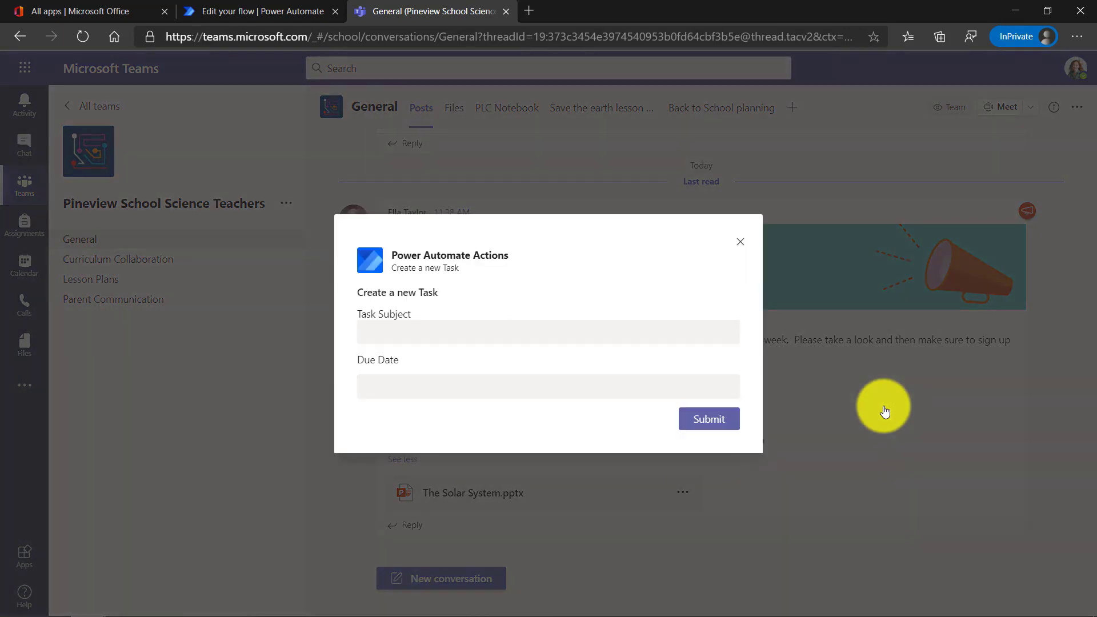
left_click(445, 334)
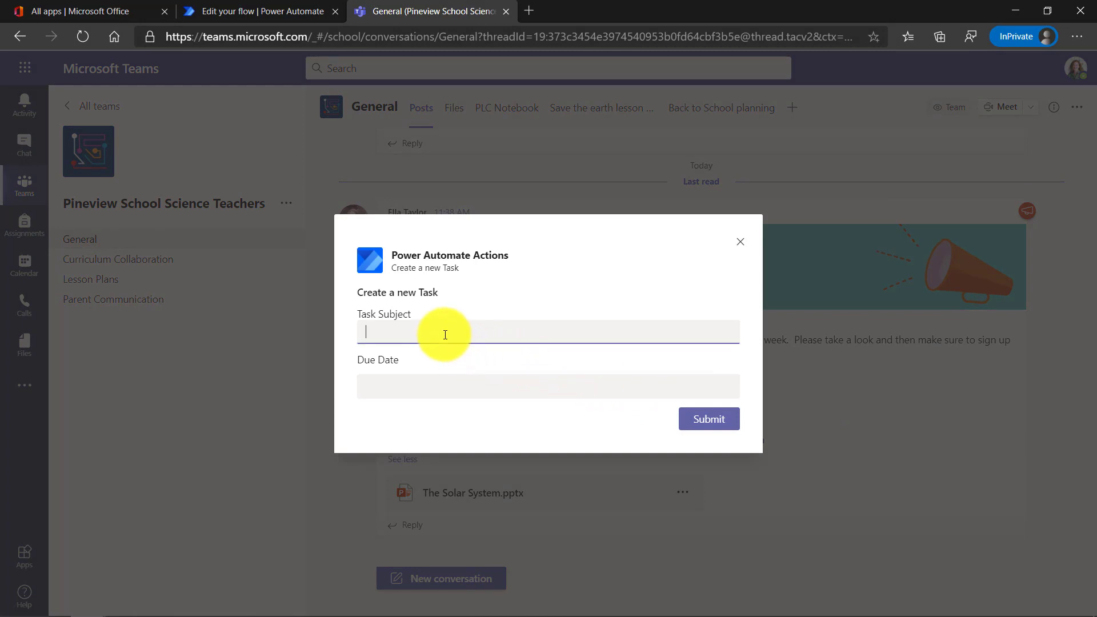
type("Sign up for Presentation")
left_click(461, 377)
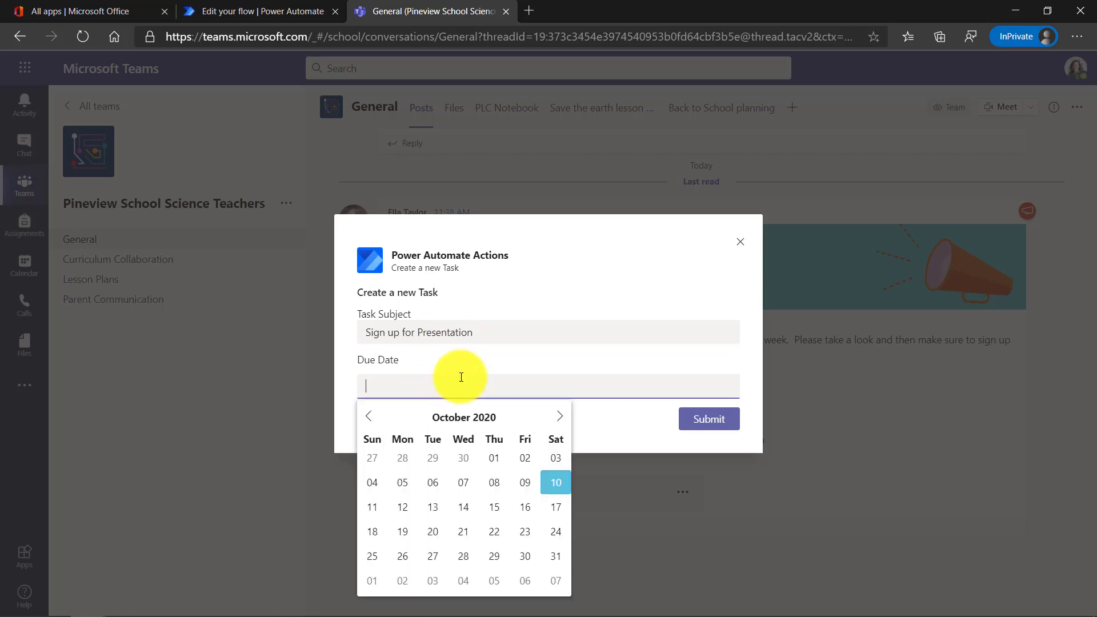
left_click(403, 507)
left_click(709, 421)
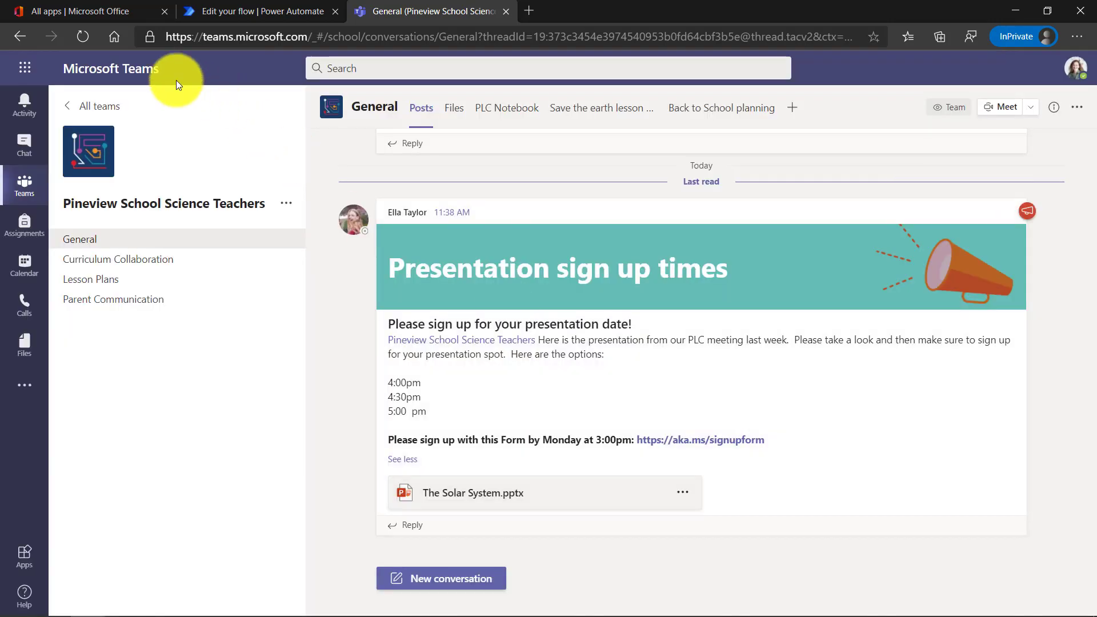
- Open To Do, view the Sign up for Presentation task's notes, and follow its Teams link
left_click(107, 14)
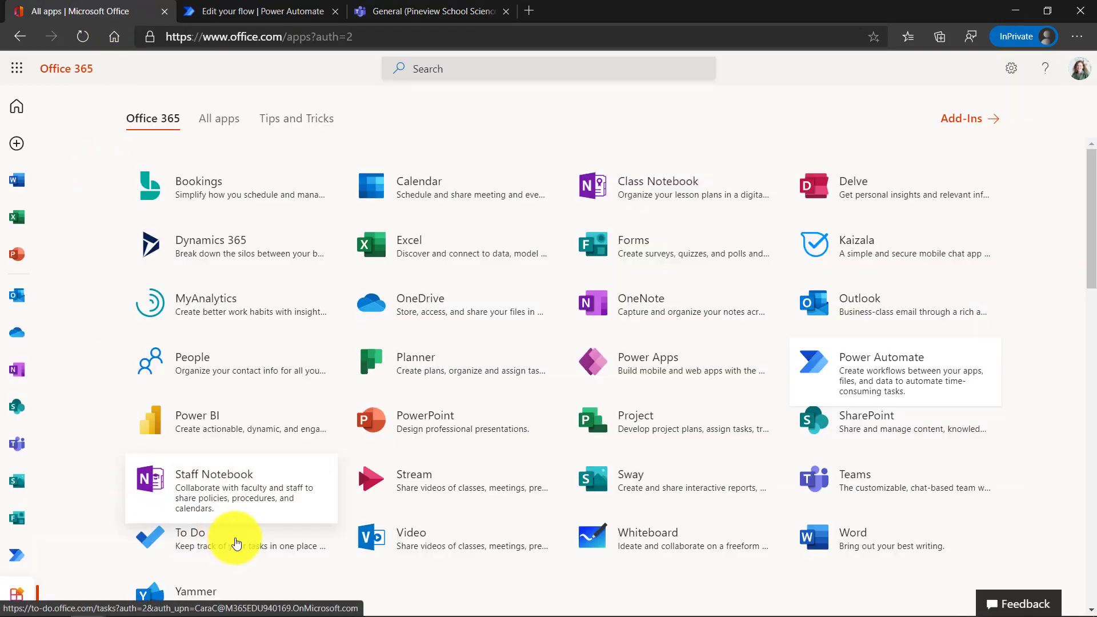
left_click(235, 551)
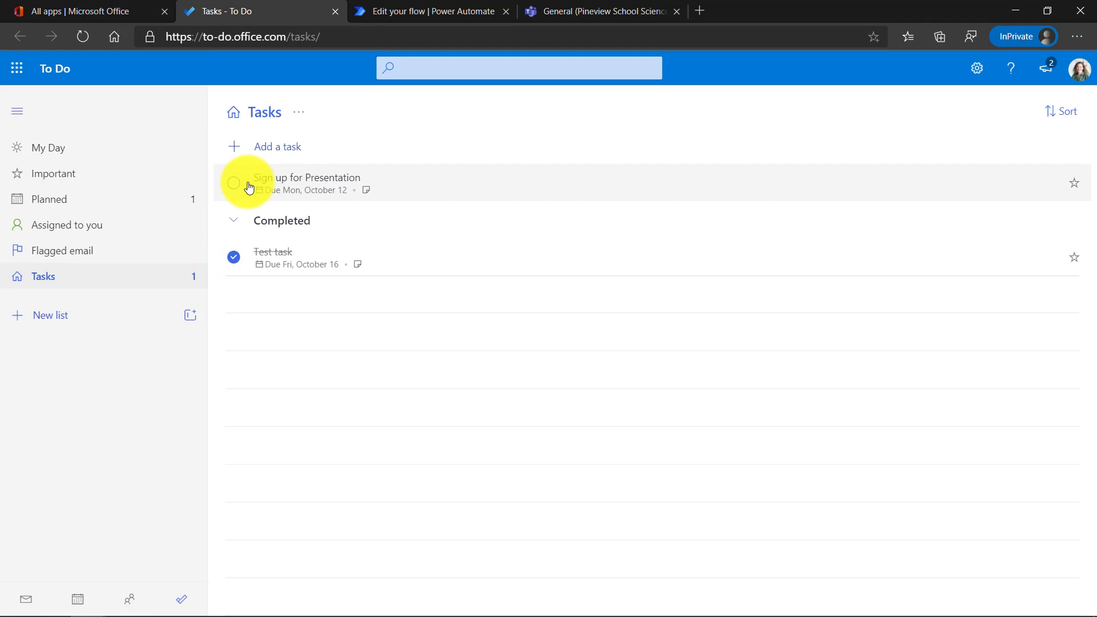
left_click(306, 181)
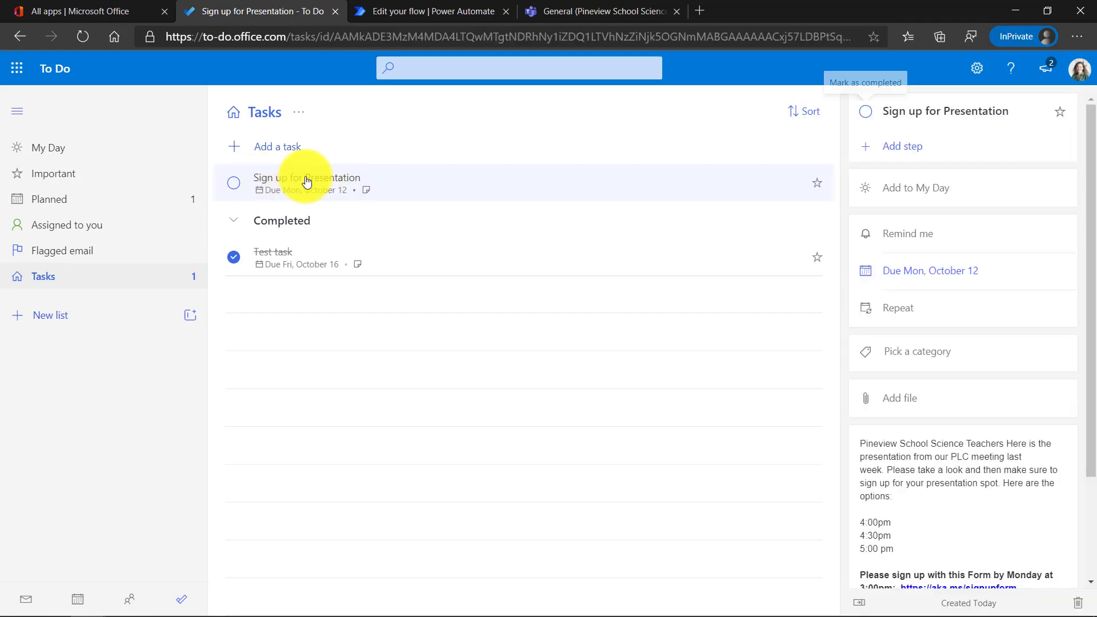
scroll(912, 71, "down", 4)
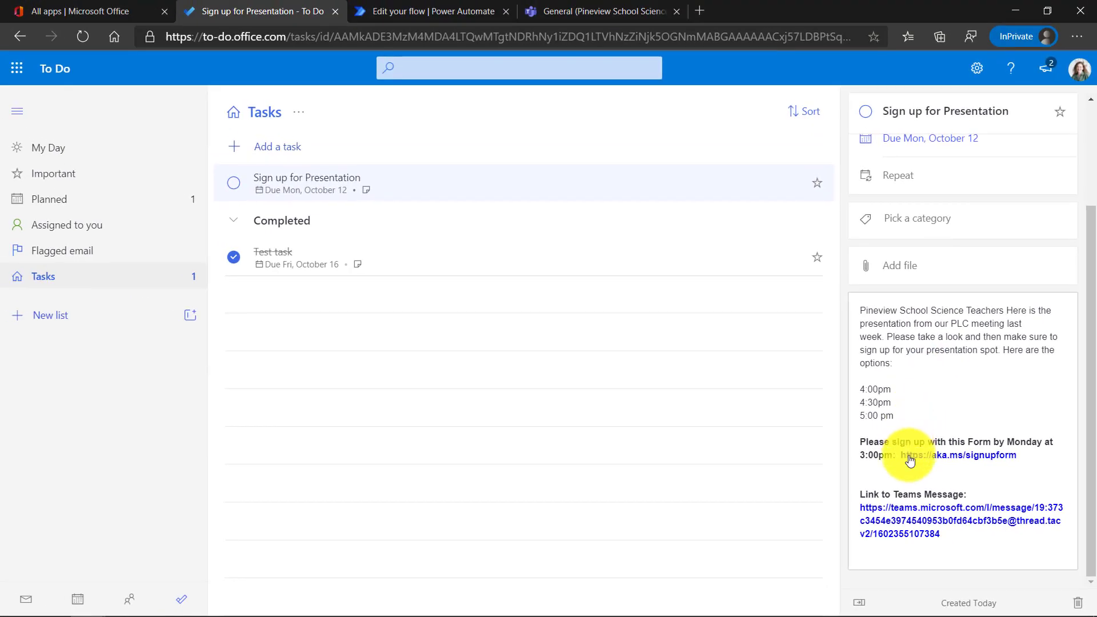
left_click(907, 521)
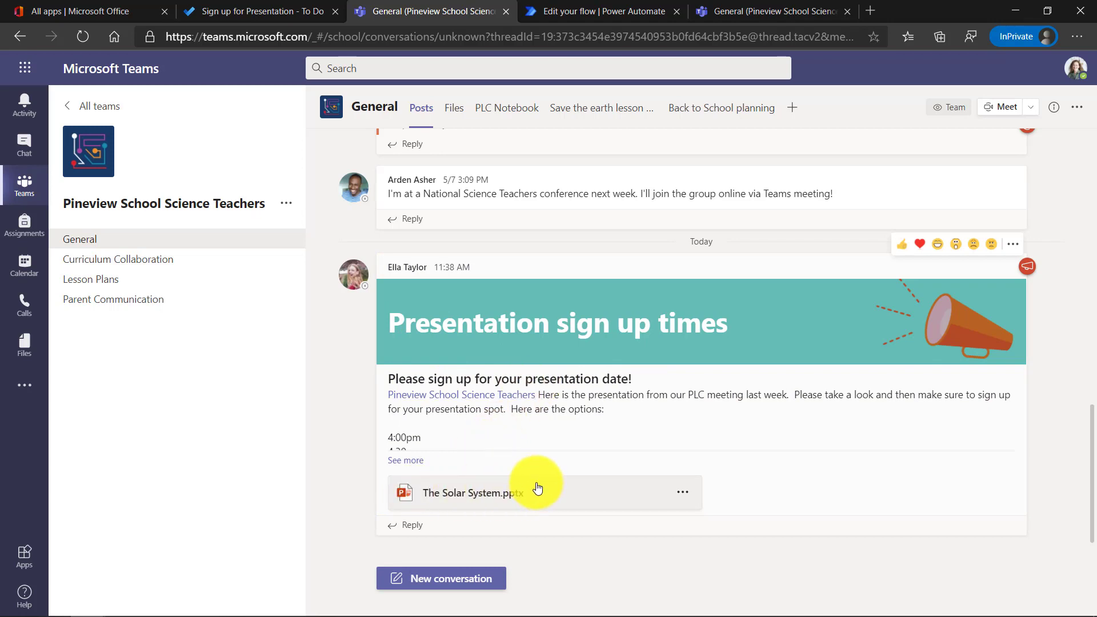
- Expand the Presentation sign up times post to show its 4:00pm, 4:30pm and 5:00 pm options
left_click(405, 462)
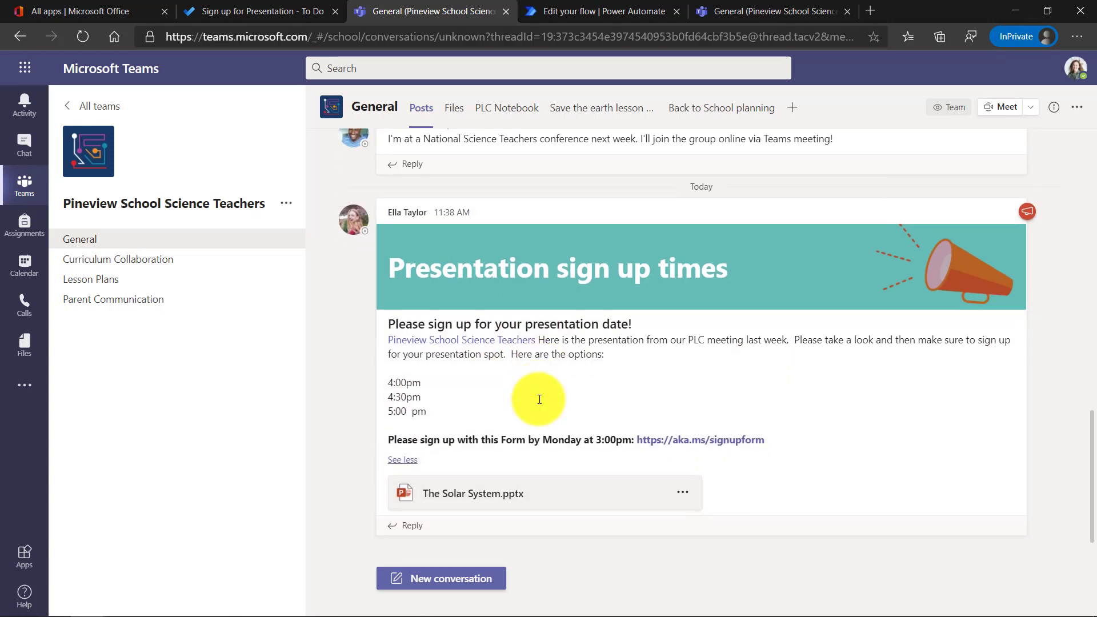
scroll(539, 399, "up", 2)
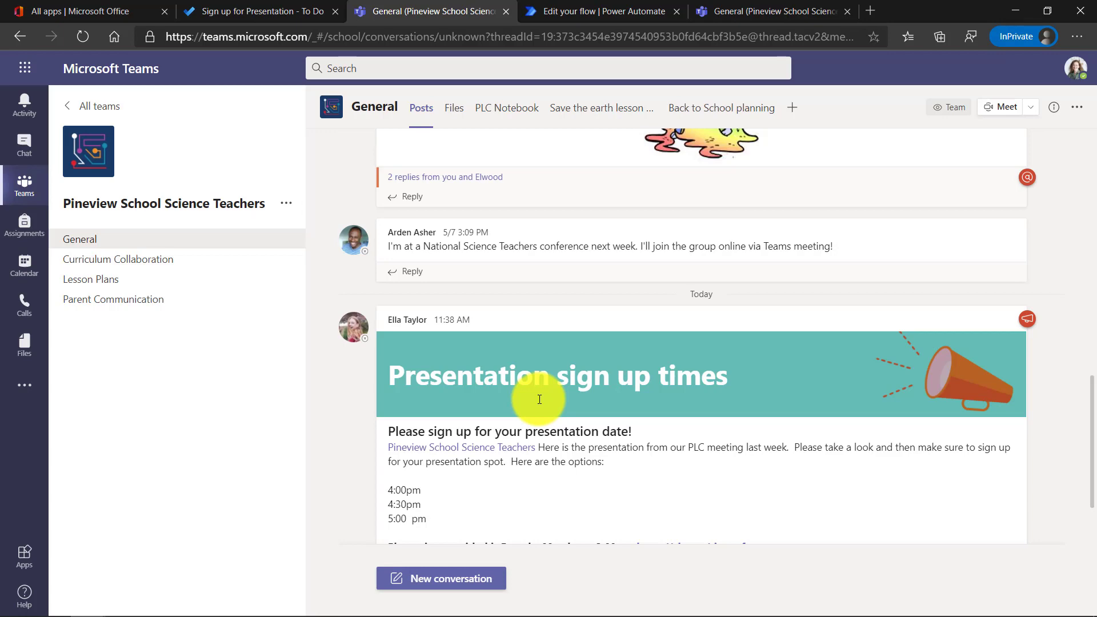
- Go to My flows in Power Automate and open the Create new Task flow's details
left_click(568, 15)
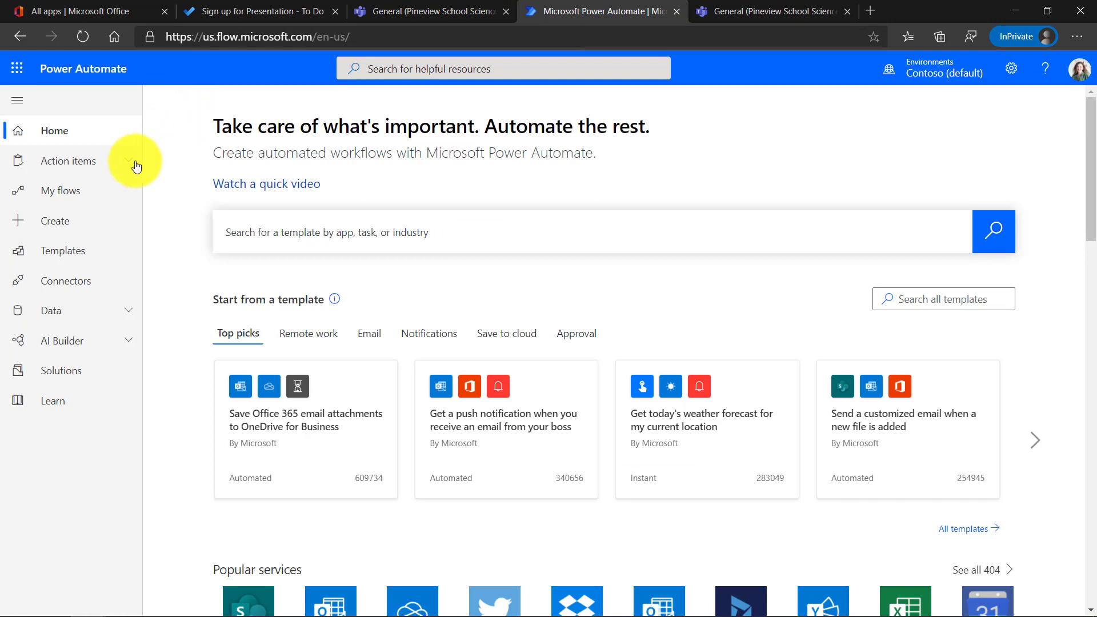
left_click(55, 198)
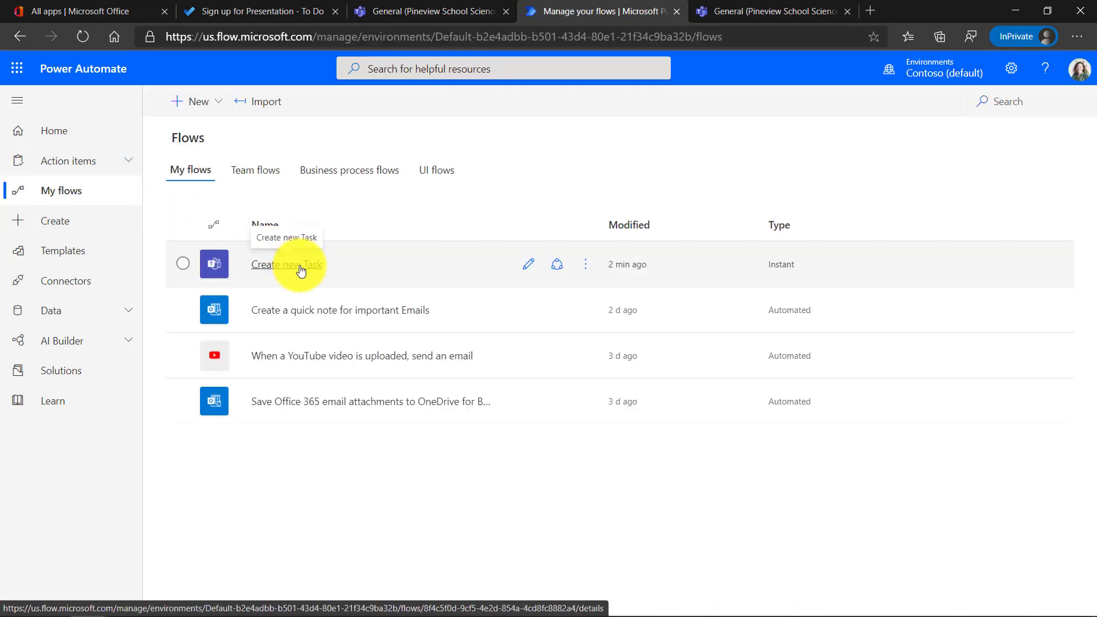
left_click(301, 271)
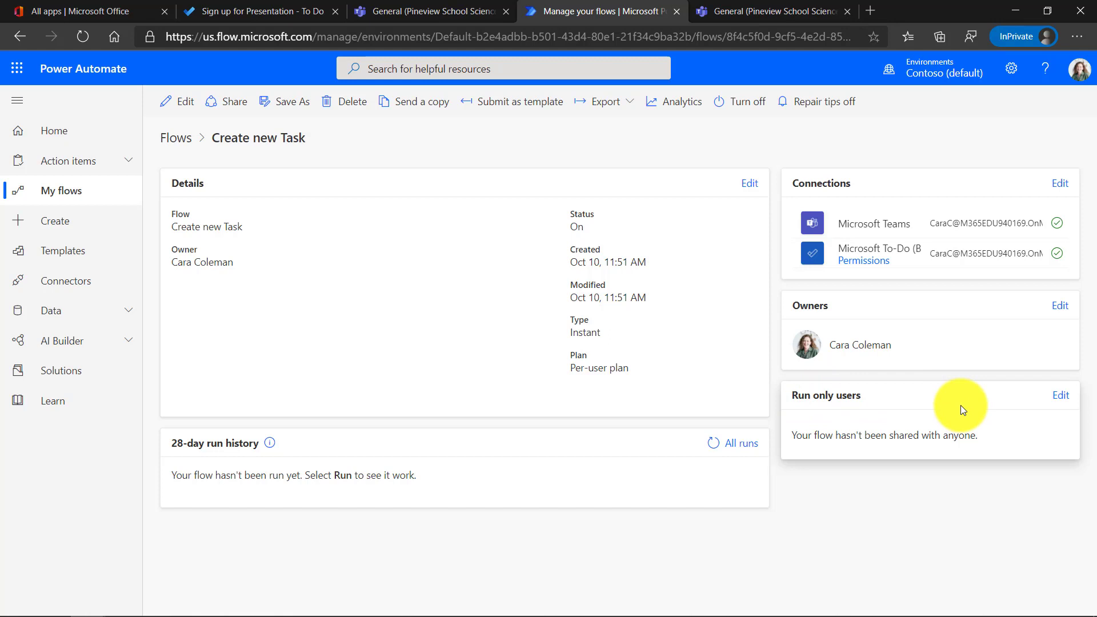
- Add a teacher and the Pineview School Science Teachers group as run-only users, then save
left_click(1064, 397)
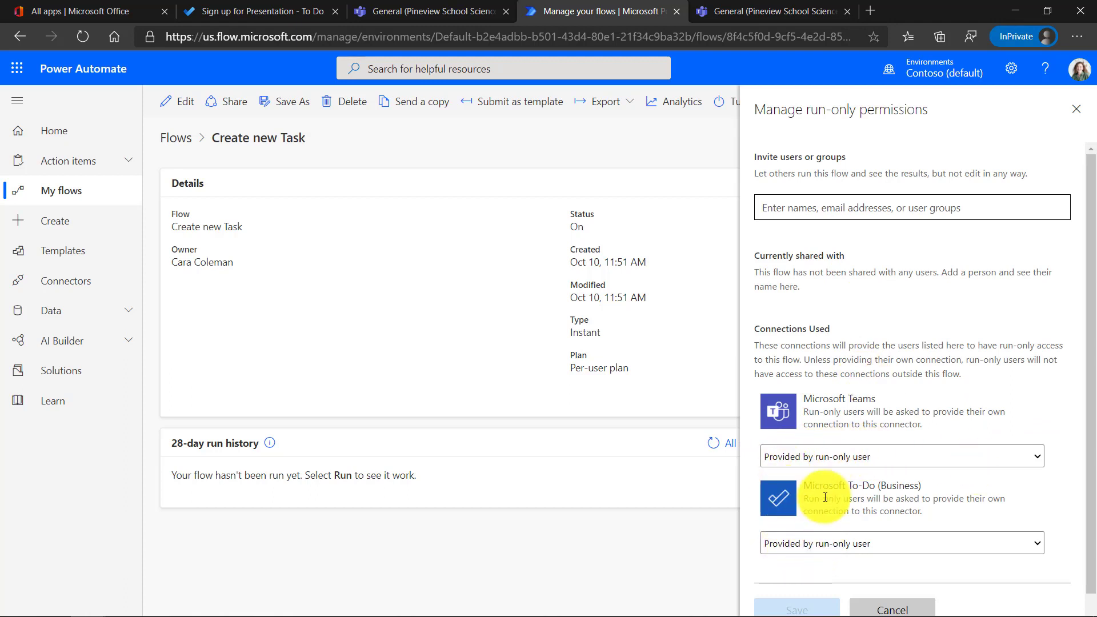
left_click(812, 209)
type("ella ta")
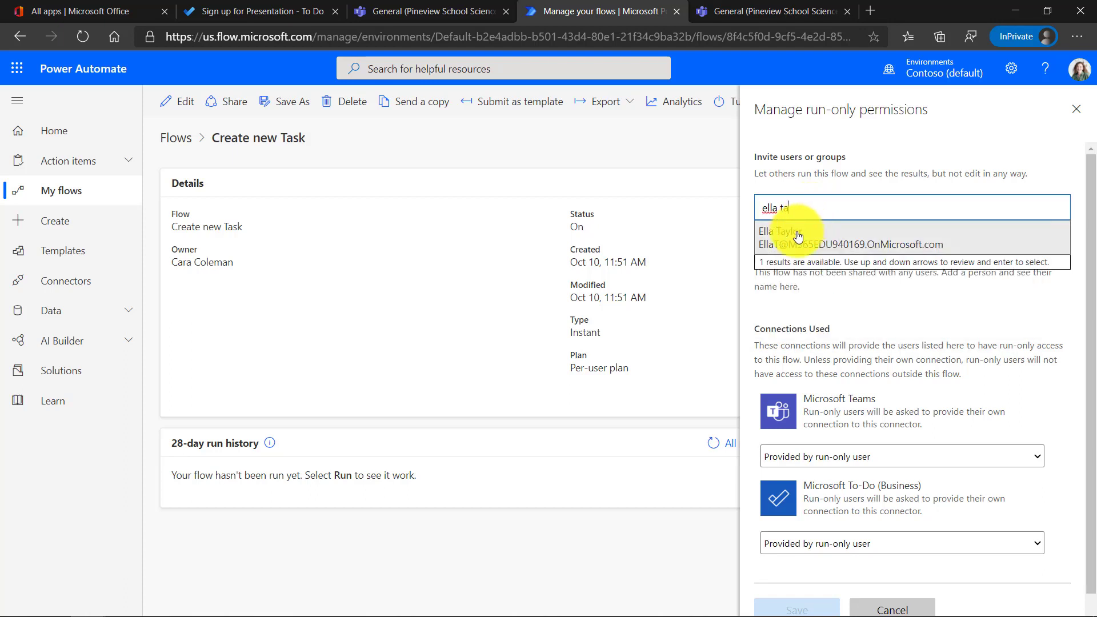
left_click(798, 236)
left_click(889, 211)
type("pineview")
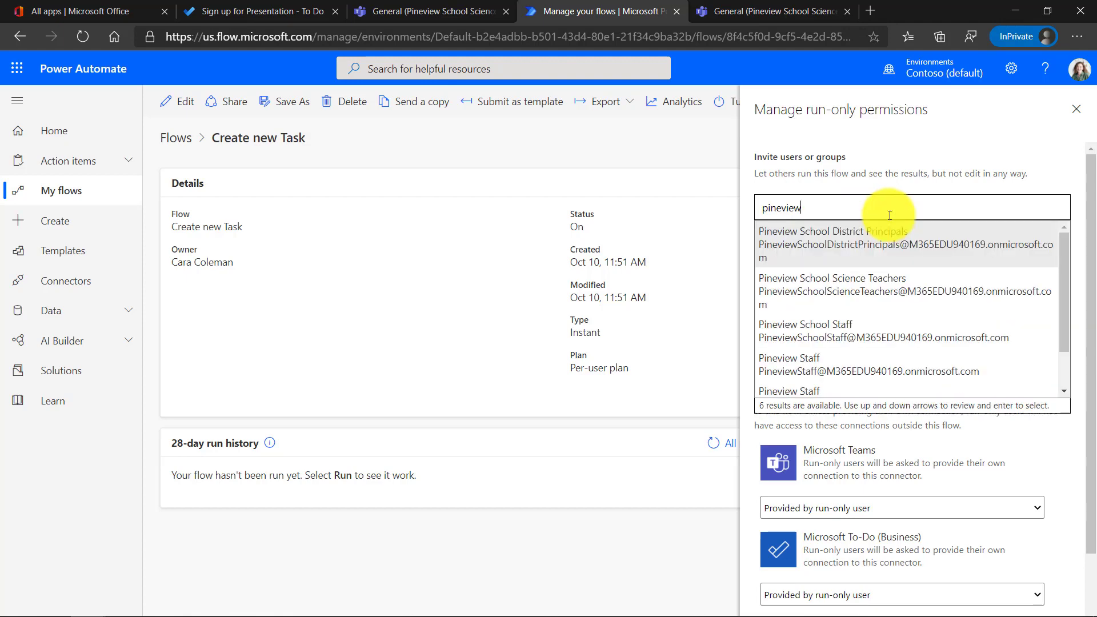
left_click(846, 289)
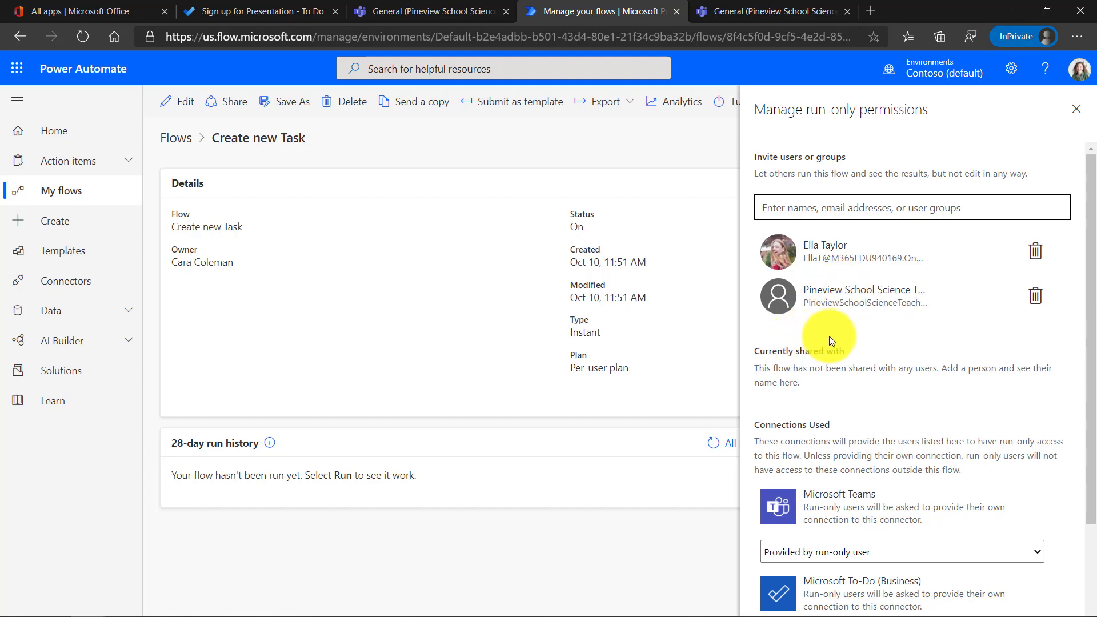
scroll(829, 336, "down", 3)
left_click(799, 584)
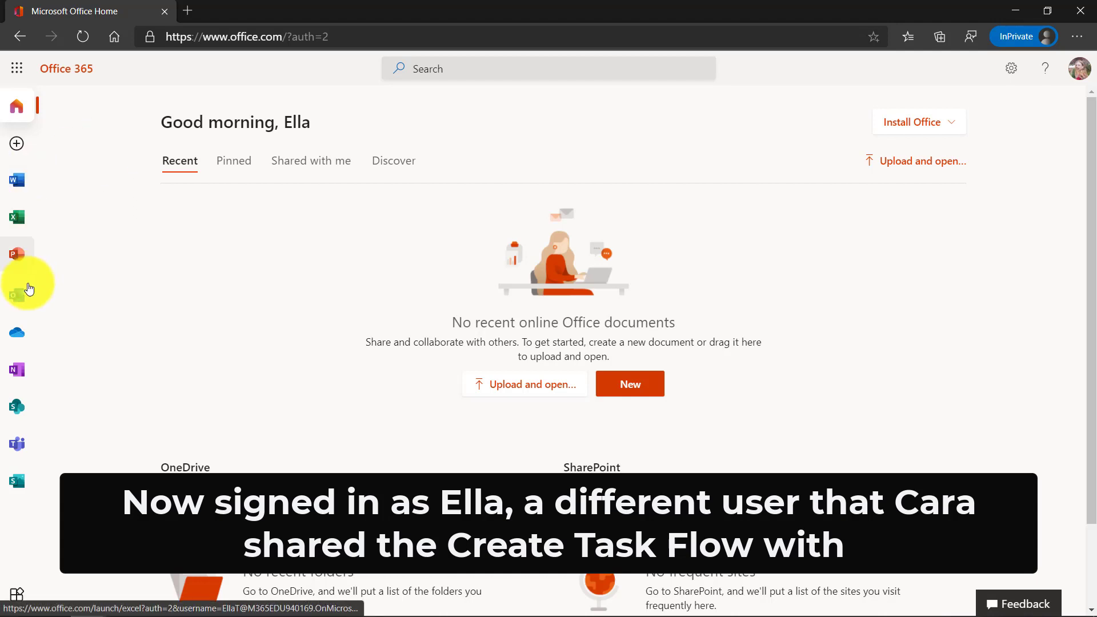
- Open the Microsoft Flow sharing email in the Outlook inbox and follow its Get Button link
left_click(19, 301)
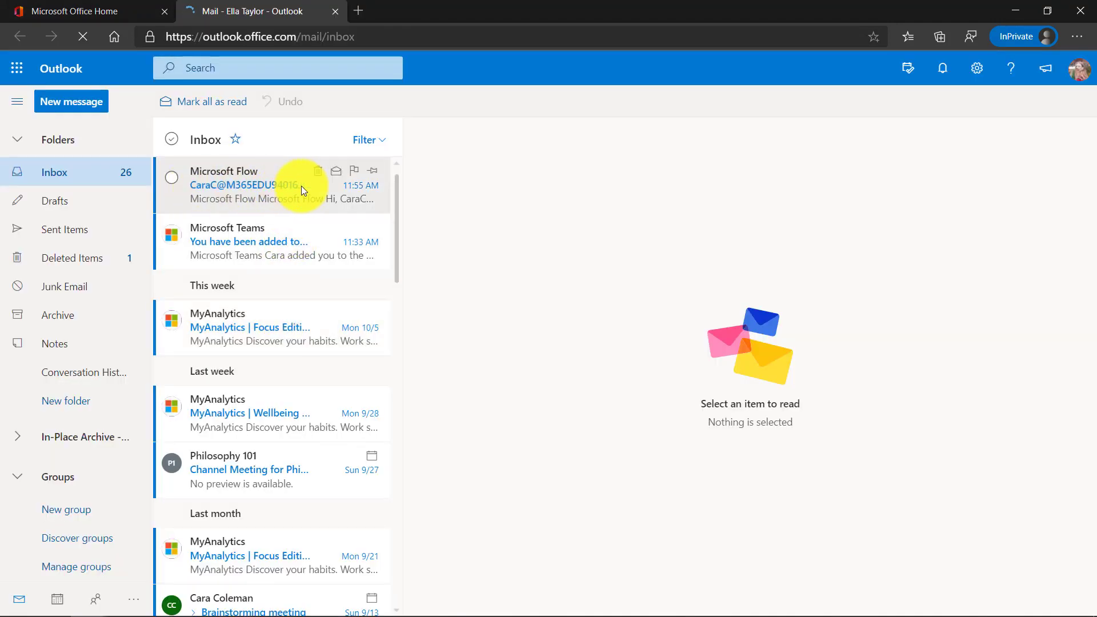
left_click(240, 184)
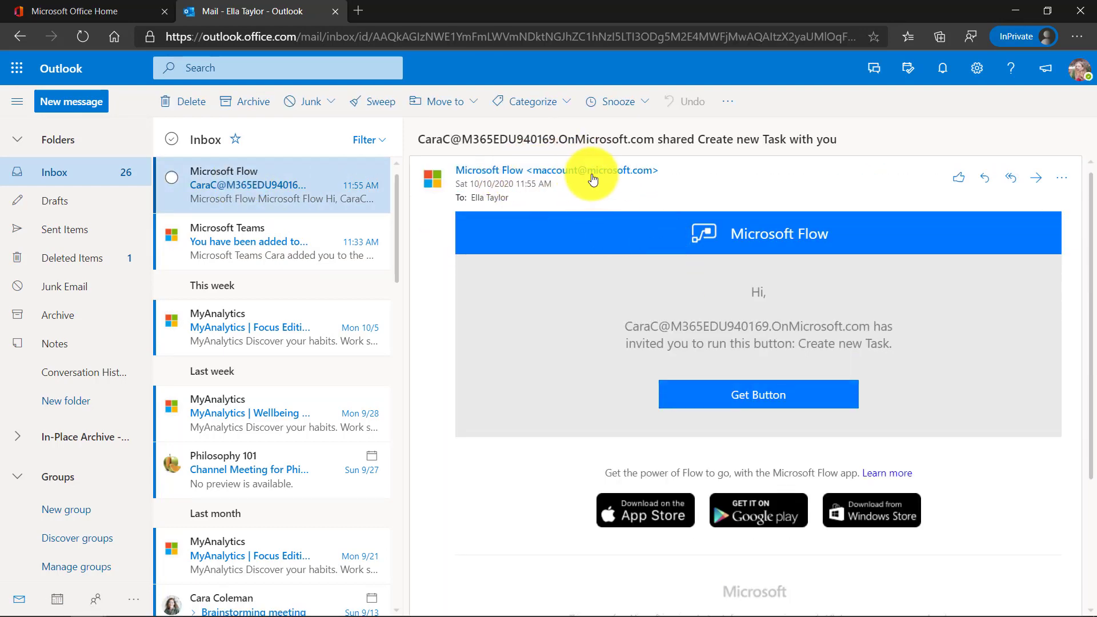
left_click(757, 393)
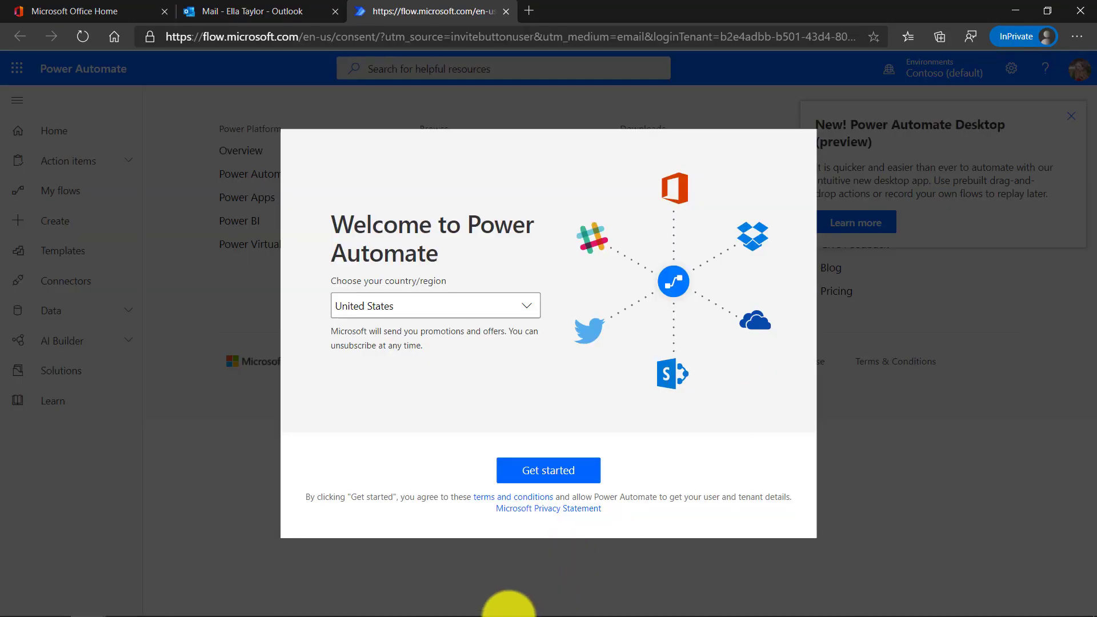
- Accept the Power Automate welcome terms and confirm the Teams and To-Do connections
left_click(546, 469)
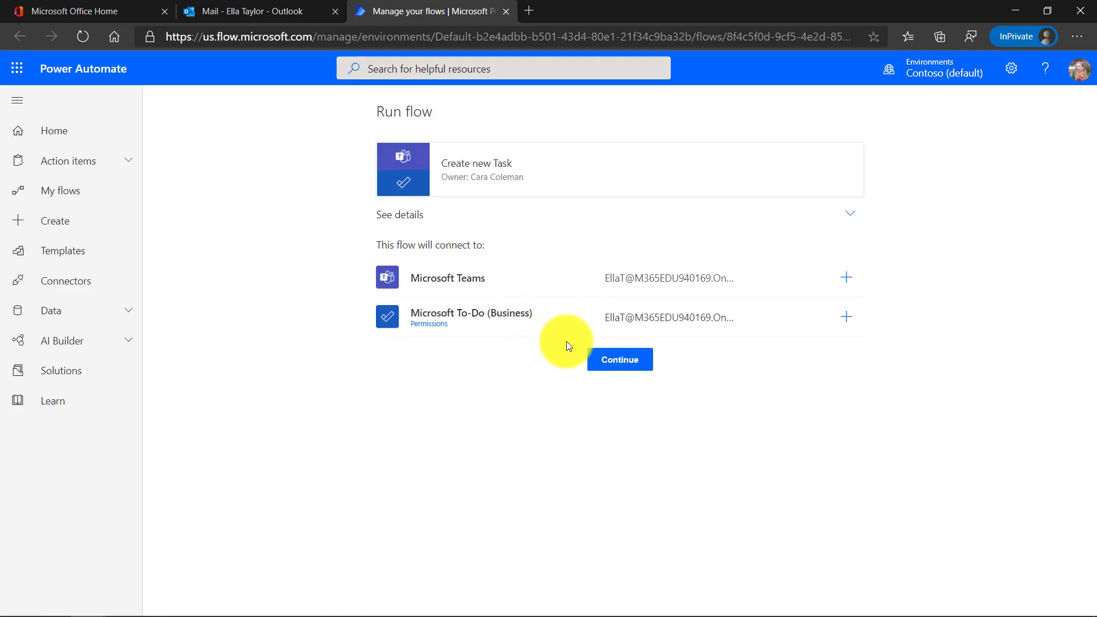
left_click(608, 361)
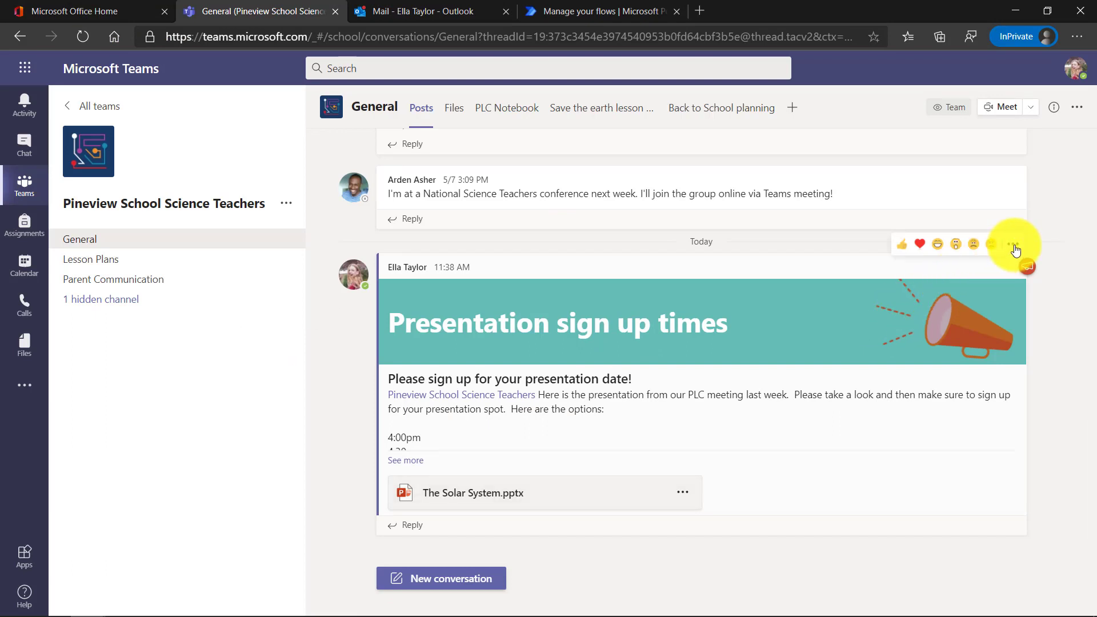
- Launch the Create new Task action from the Presentation sign up times post's More actions menu
left_click(1013, 245)
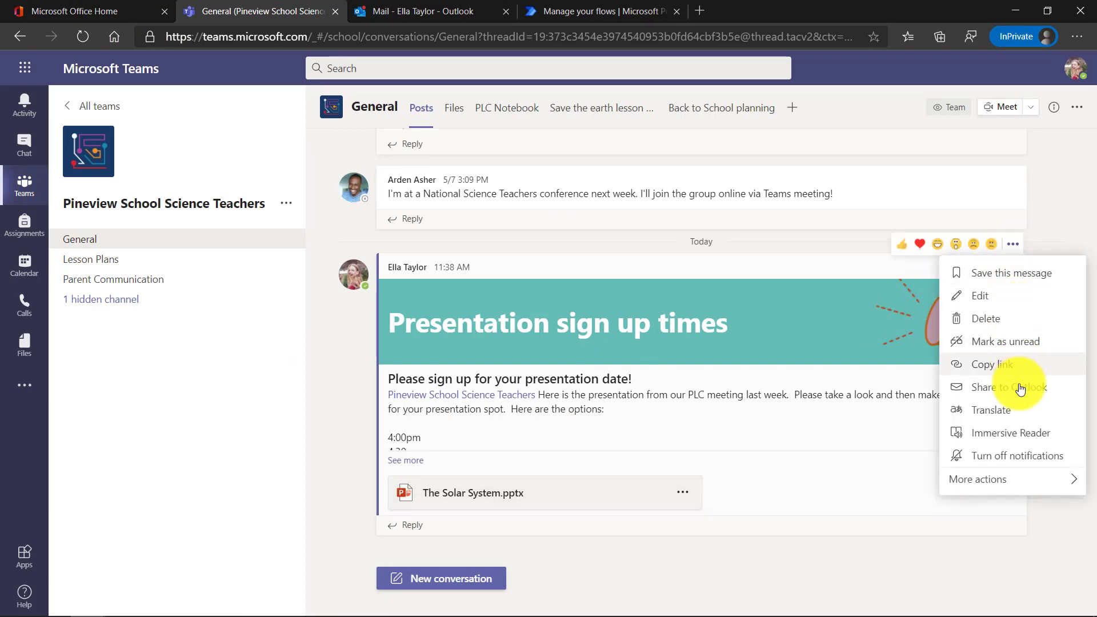
mouse_move(1016, 481)
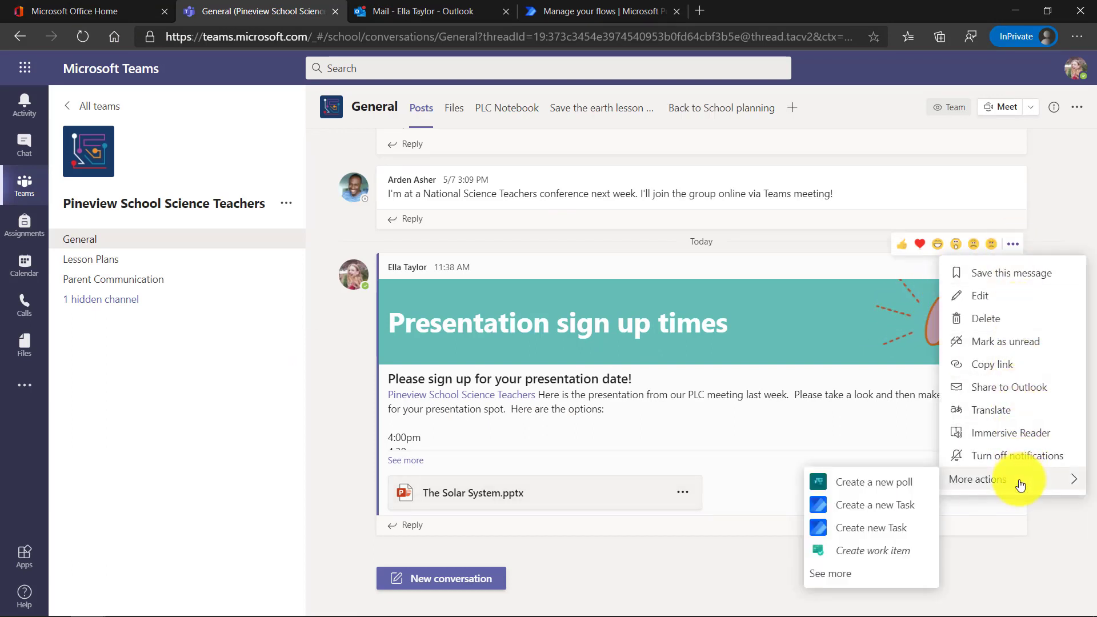
left_click(896, 505)
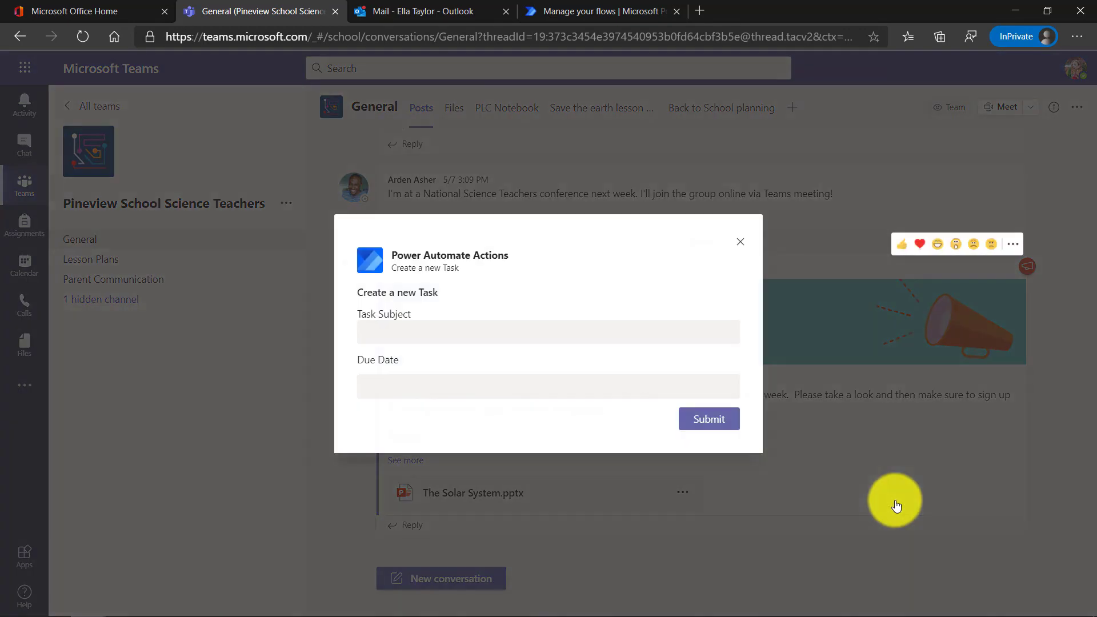